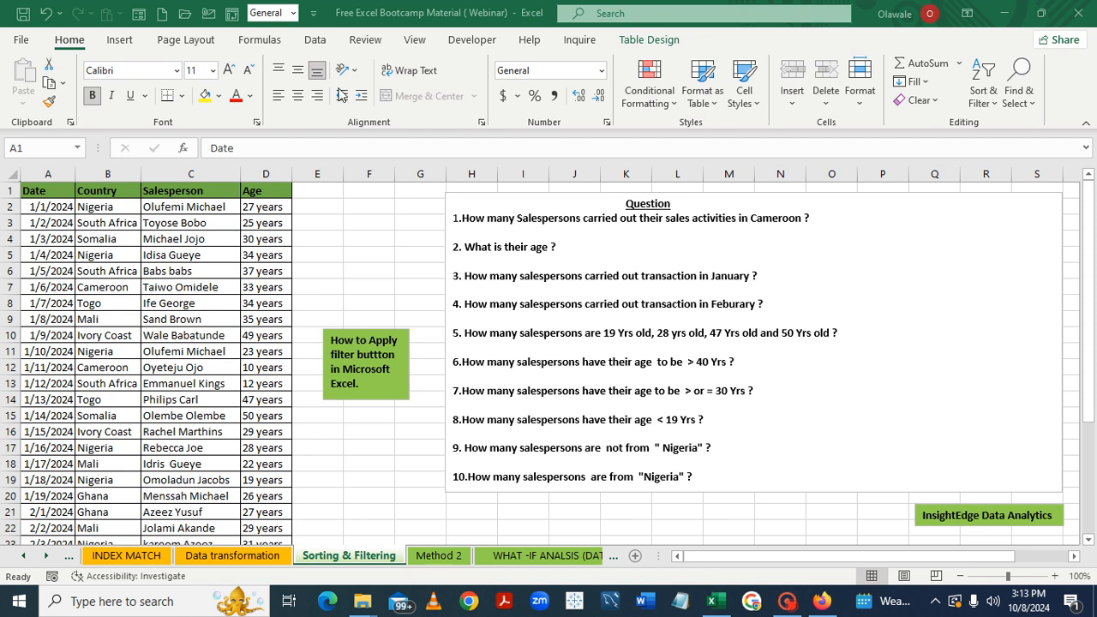
Turn on filter buttons for the header row of the salesperson table
{"action": "left_click", "coordinate": [321, 49]}
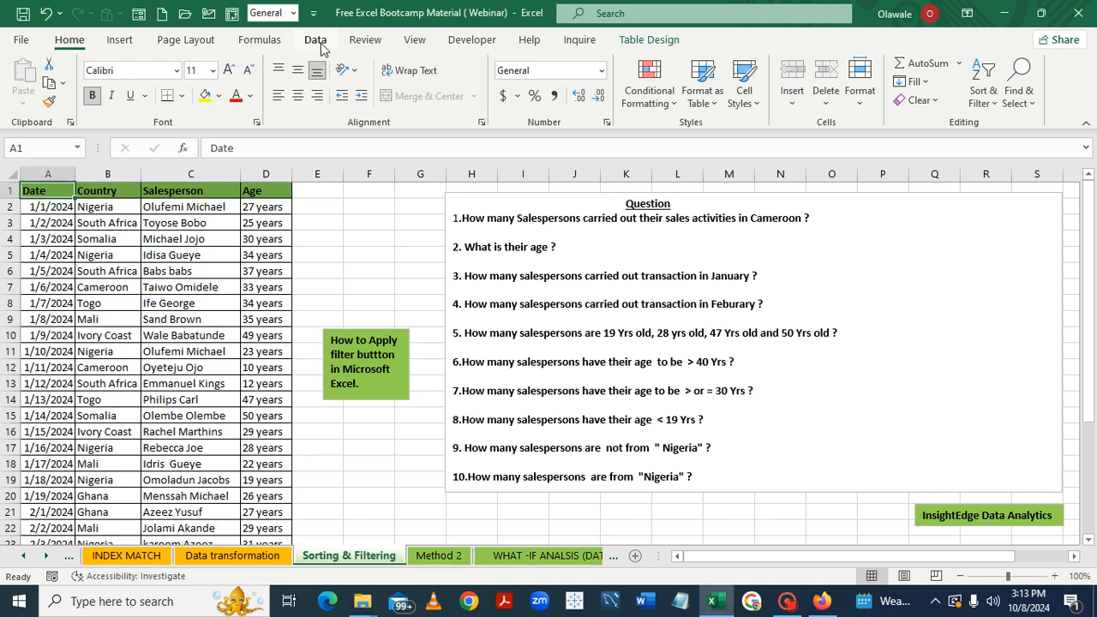
{"action": "left_click", "coordinate": [317, 41]}
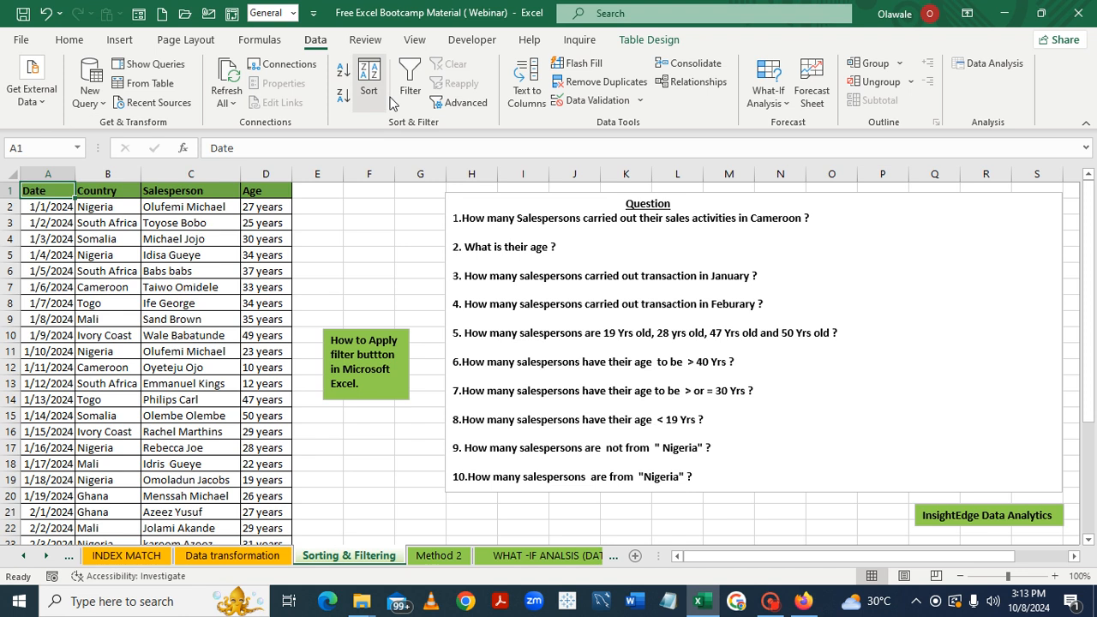
{"action": "left_click", "coordinate": [409, 91]}
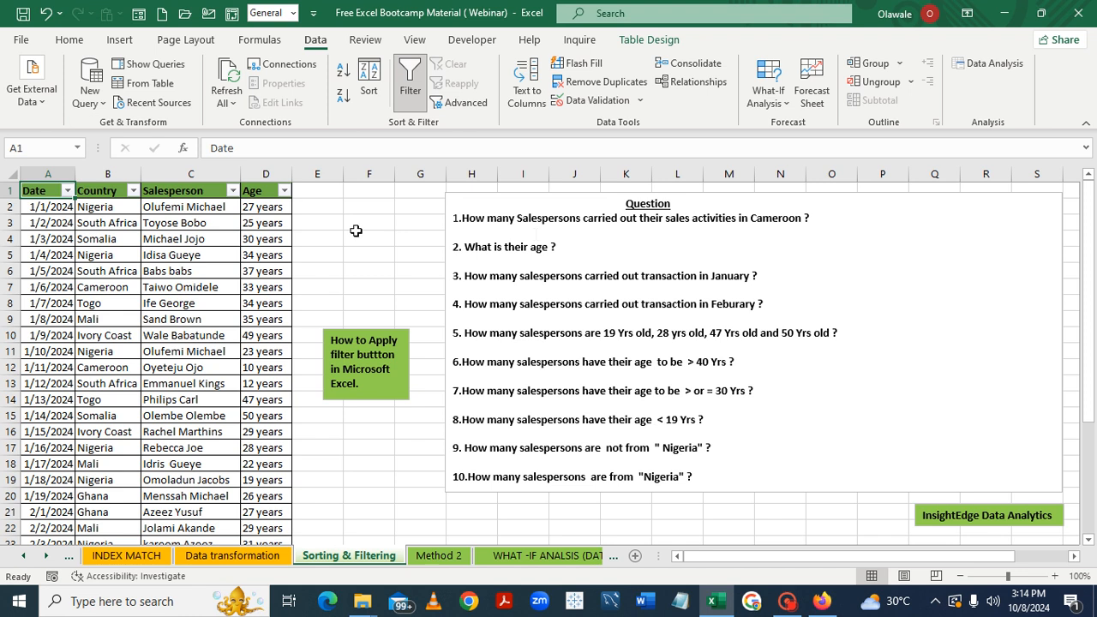
Filter the Country column to show only Cameroon, and clear the filter after viewing the salespersons
{"action": "left_click", "coordinate": [134, 191]}
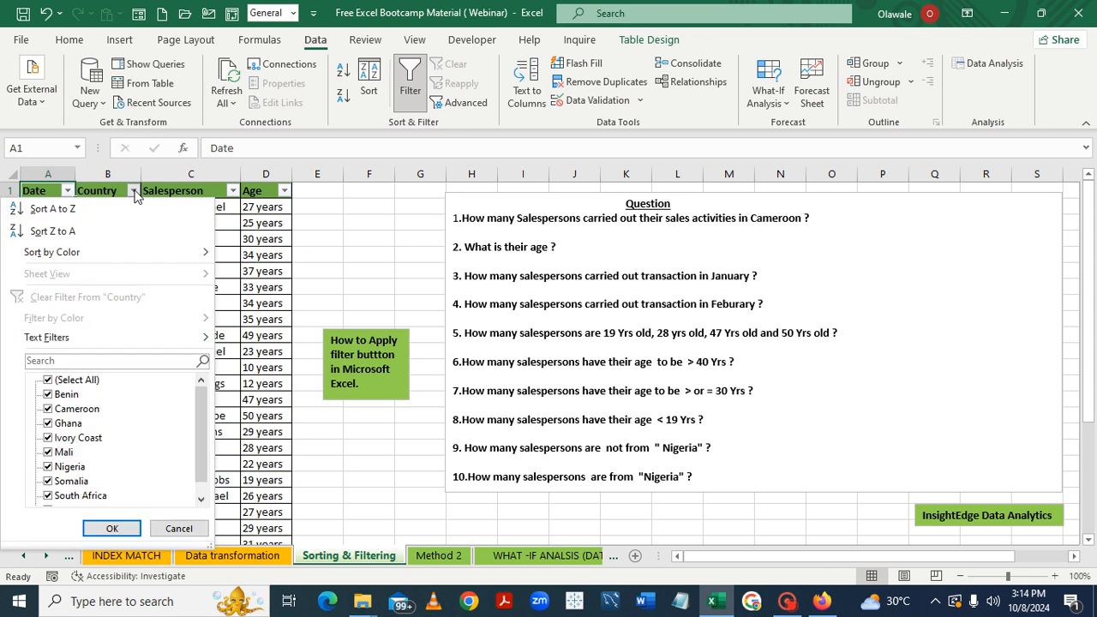
{"action": "left_click", "coordinate": [48, 381]}
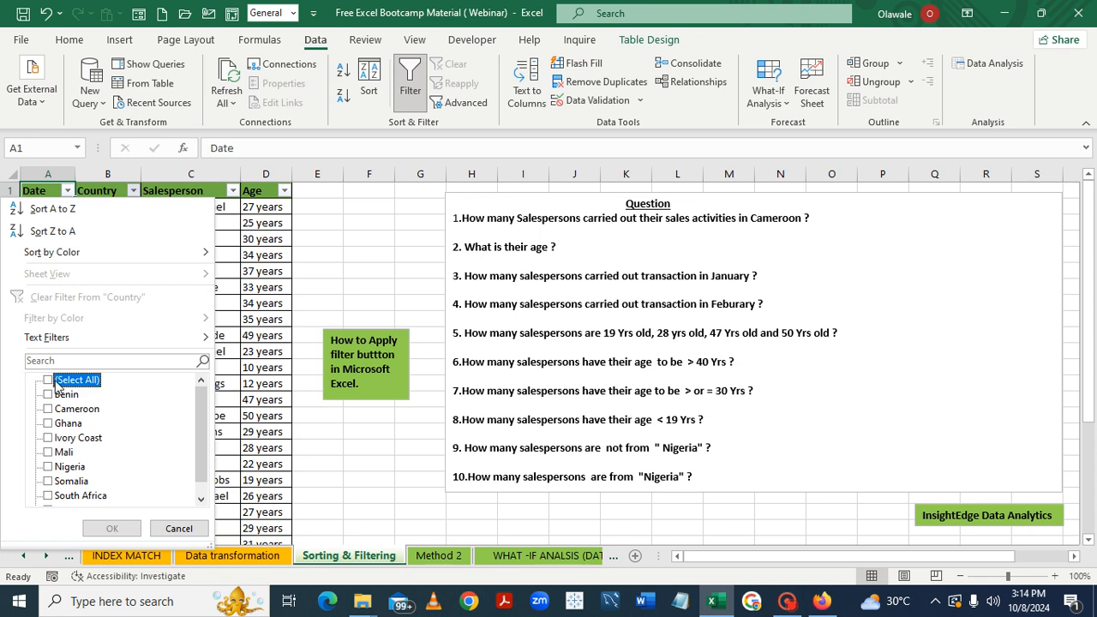
{"action": "left_click", "coordinate": [48, 410]}
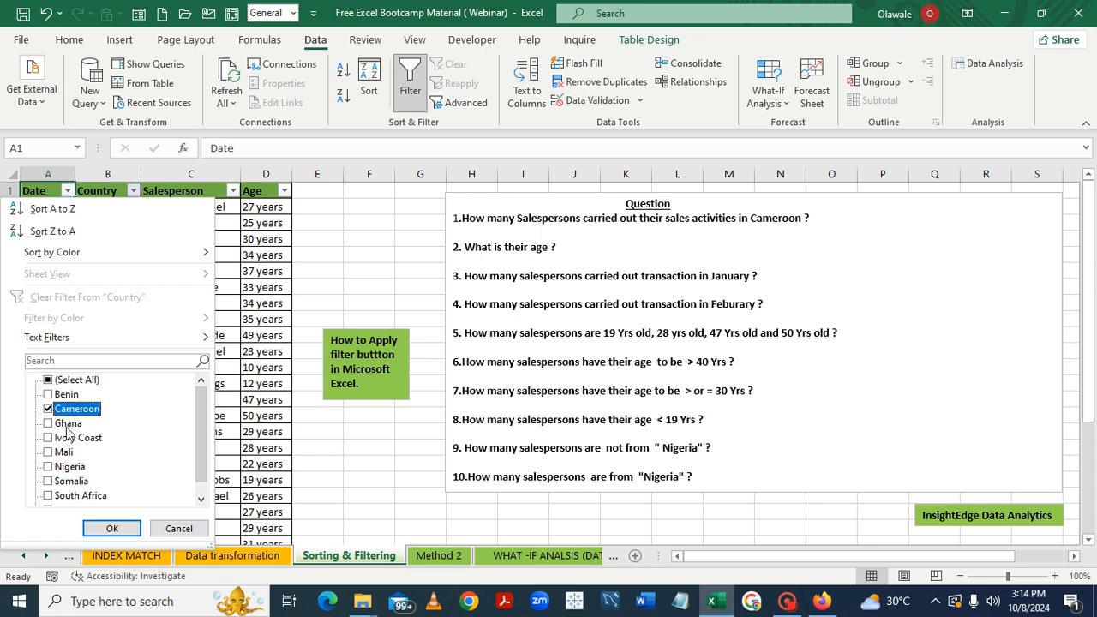
{"action": "left_click", "coordinate": [113, 528]}
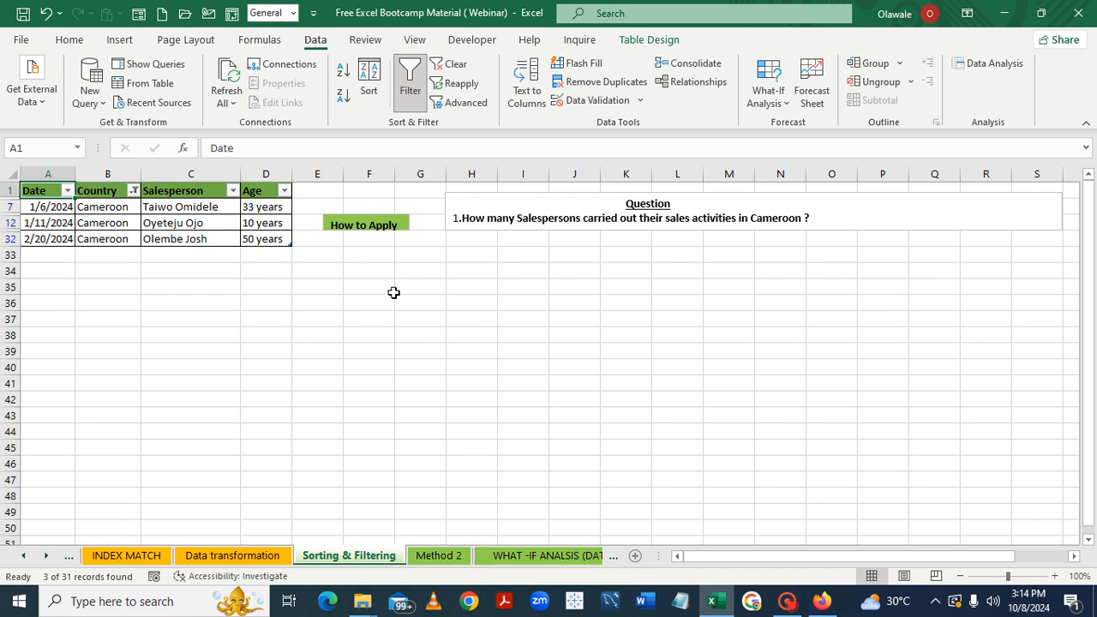
{"action": "left_click", "coordinate": [449, 65]}
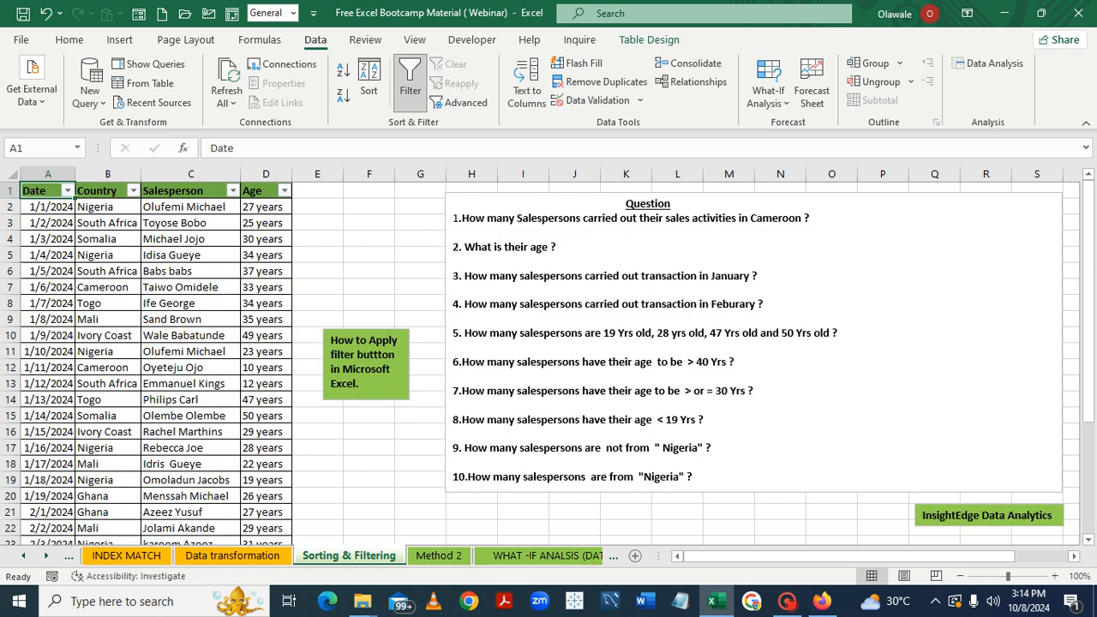
Reapply the Cameroon-only filter on the Country column to check the salespersons' ages, and clear it again
{"action": "left_click", "coordinate": [132, 190]}
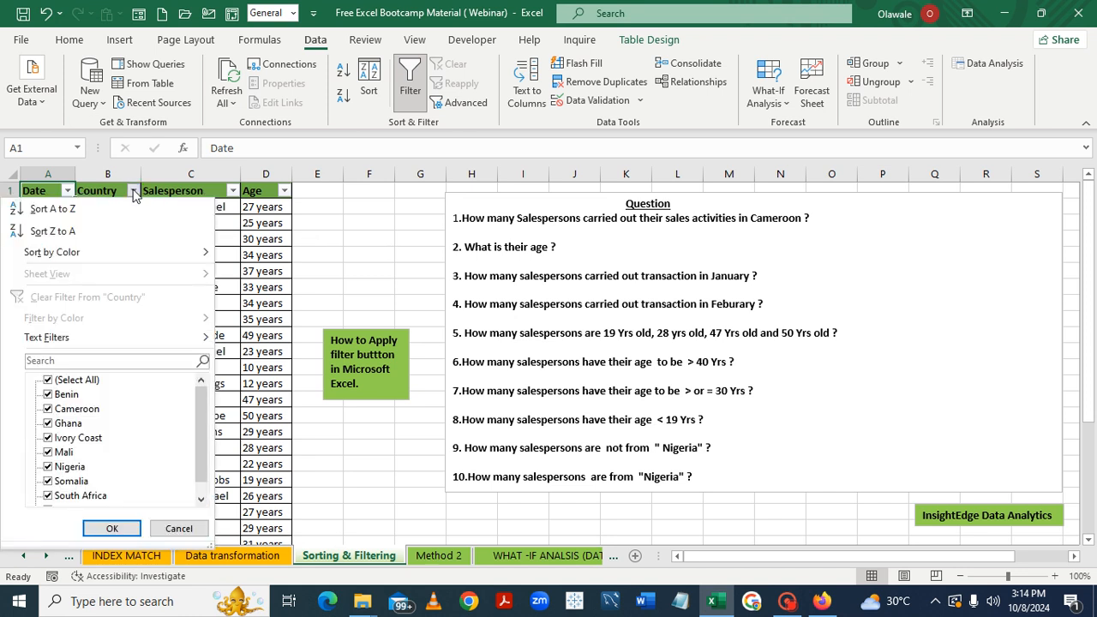
{"action": "left_click", "coordinate": [48, 381]}
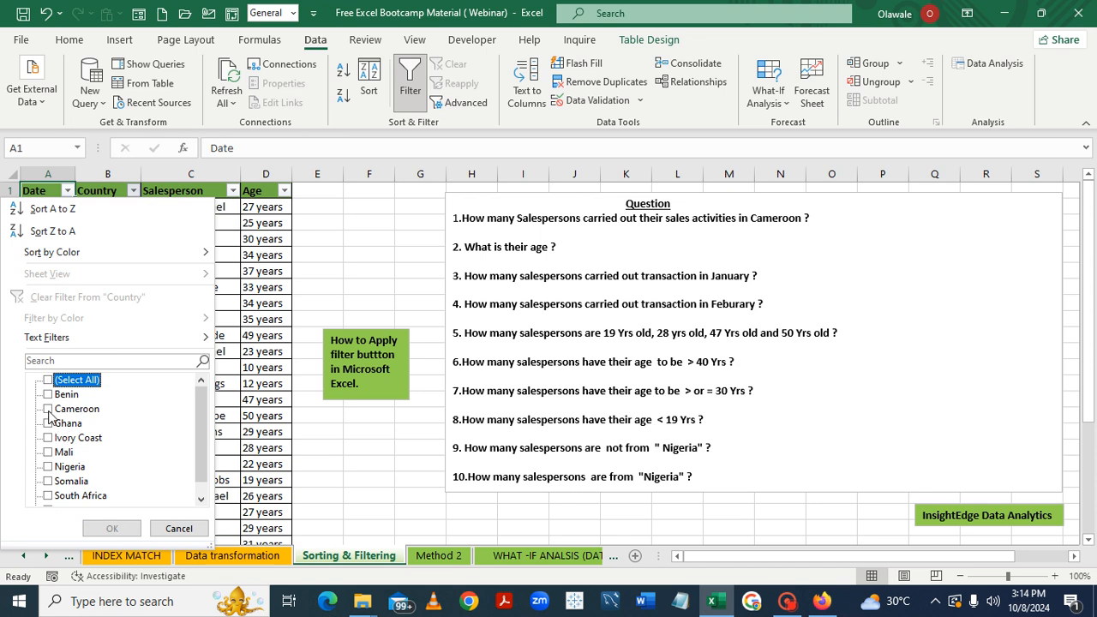
{"action": "left_click", "coordinate": [49, 411]}
{"action": "left_click", "coordinate": [118, 527]}
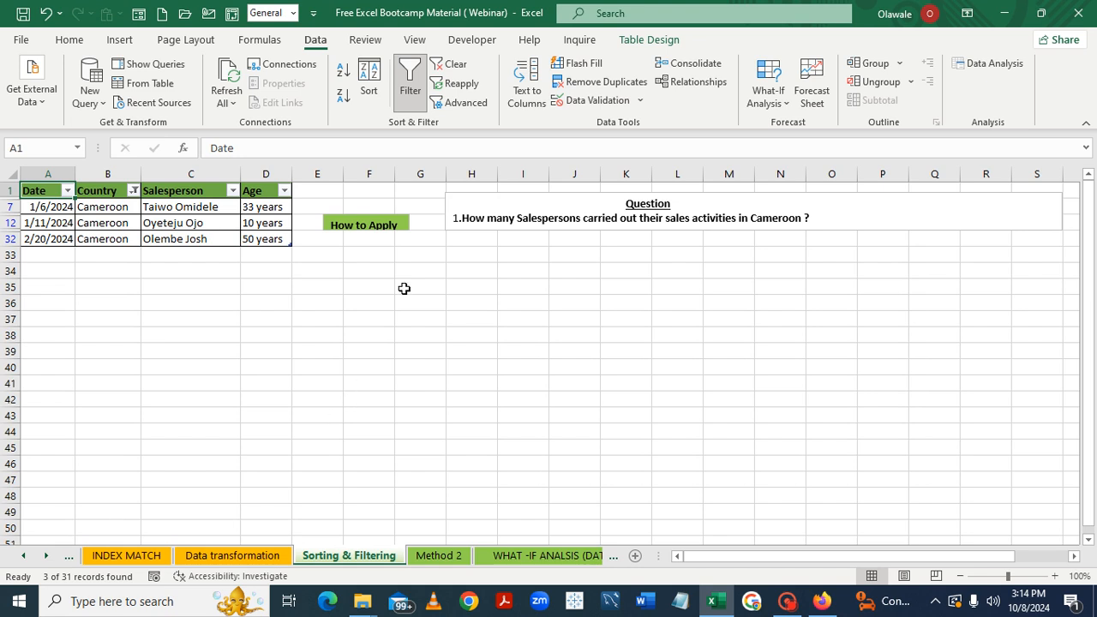
{"action": "left_click", "coordinate": [440, 73]}
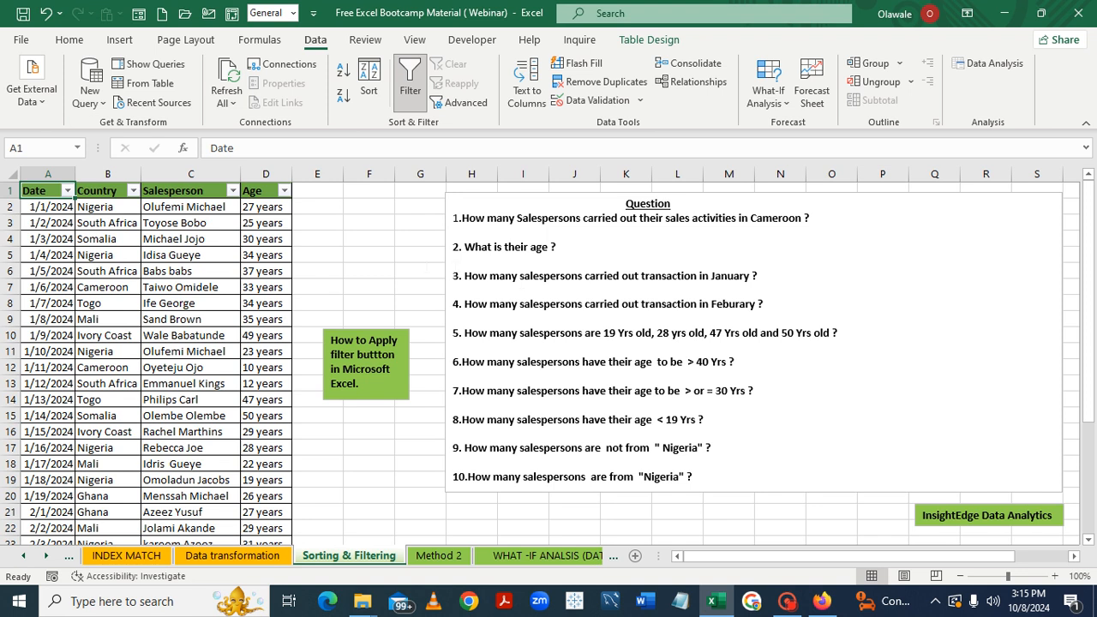
Filter the Date column to January 2024 by excluding February, and clear the filter after viewing the rows
{"action": "left_click", "coordinate": [68, 190]}
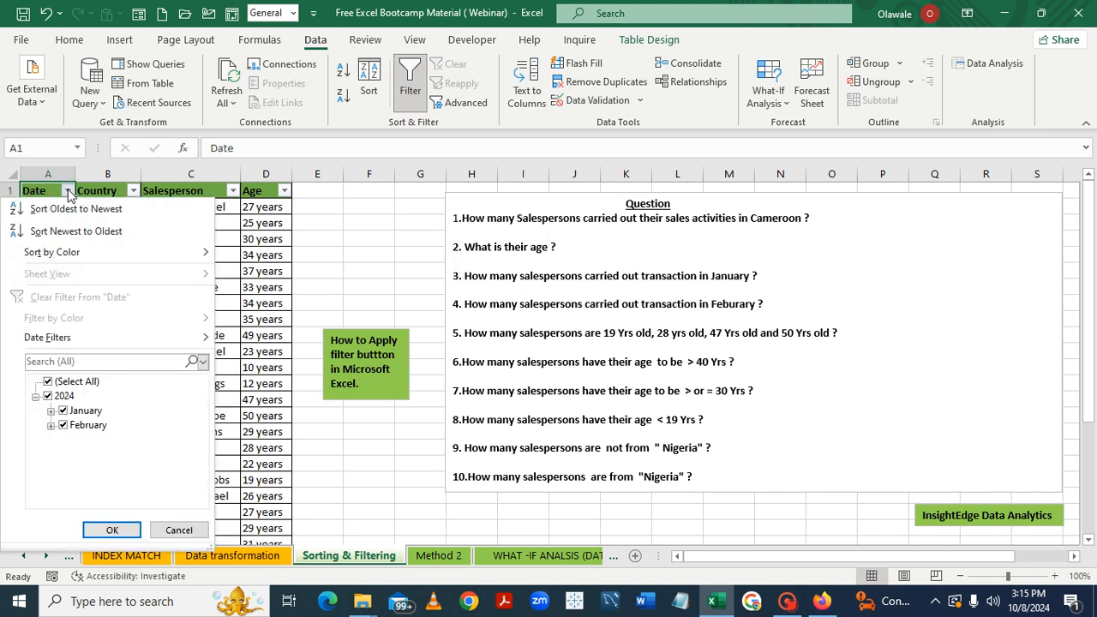
{"action": "left_click", "coordinate": [63, 426]}
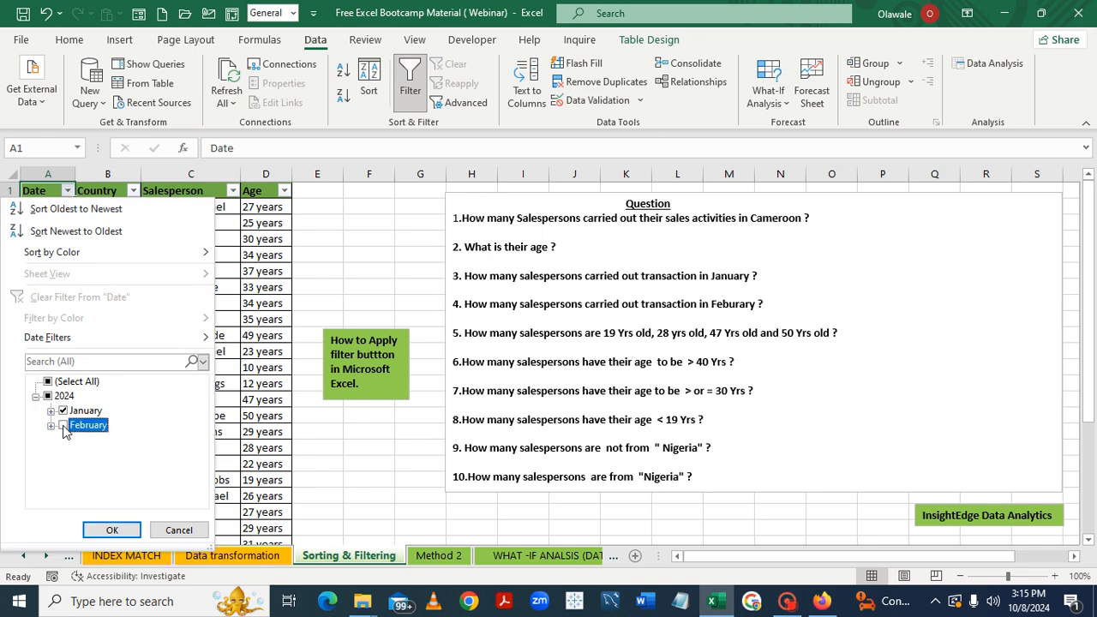
{"action": "left_click", "coordinate": [110, 530]}
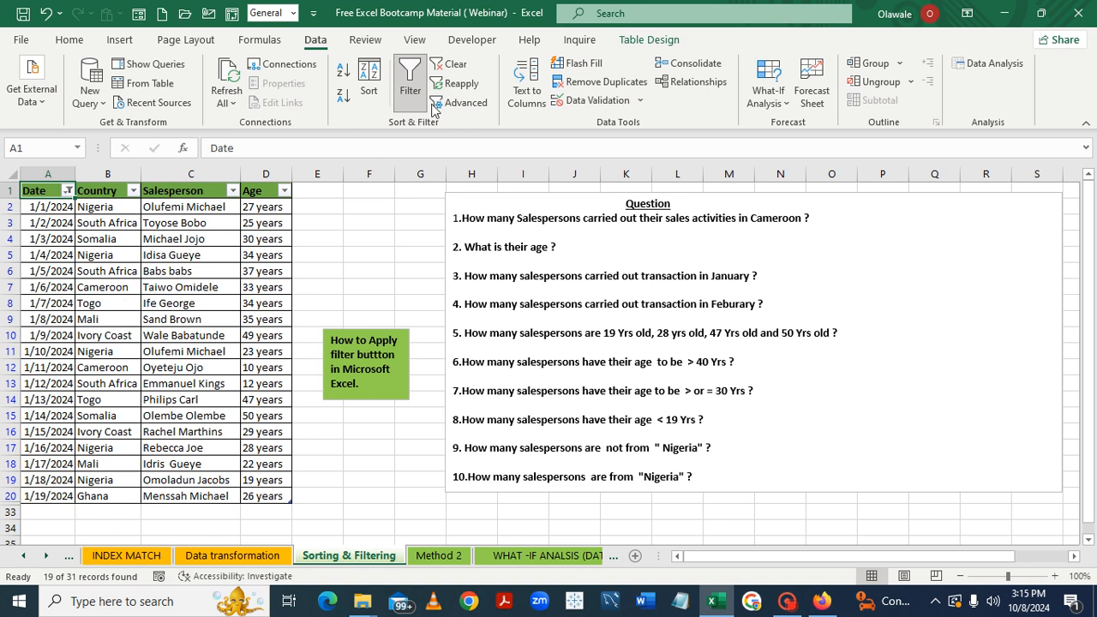
{"action": "left_click", "coordinate": [440, 65]}
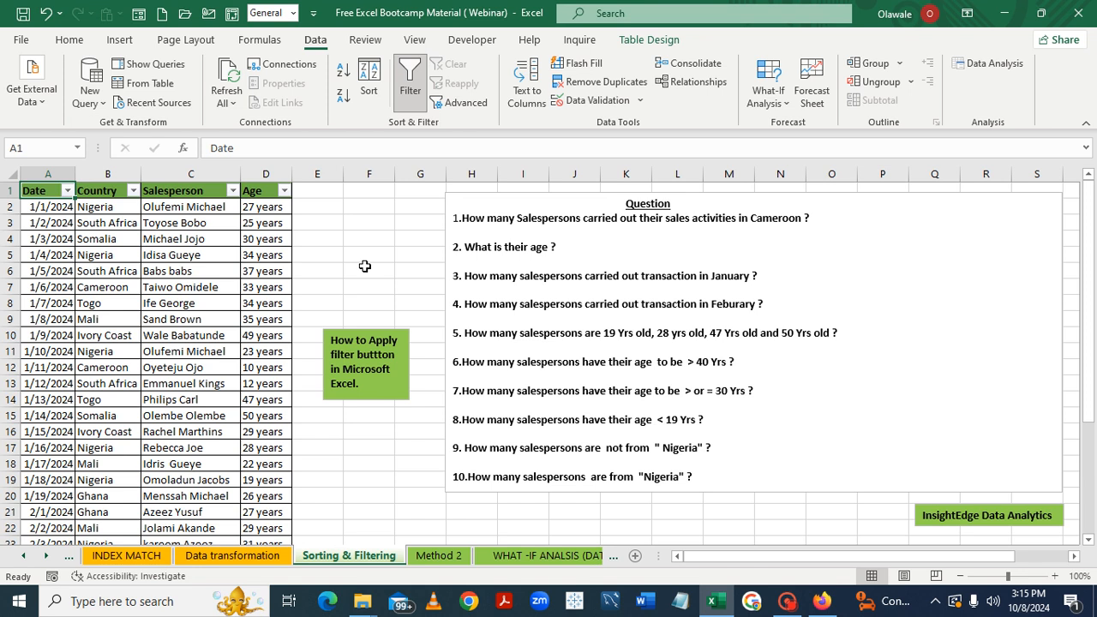
Filter the Date column to show only February 2024 by excluding January
{"action": "left_click", "coordinate": [67, 190]}
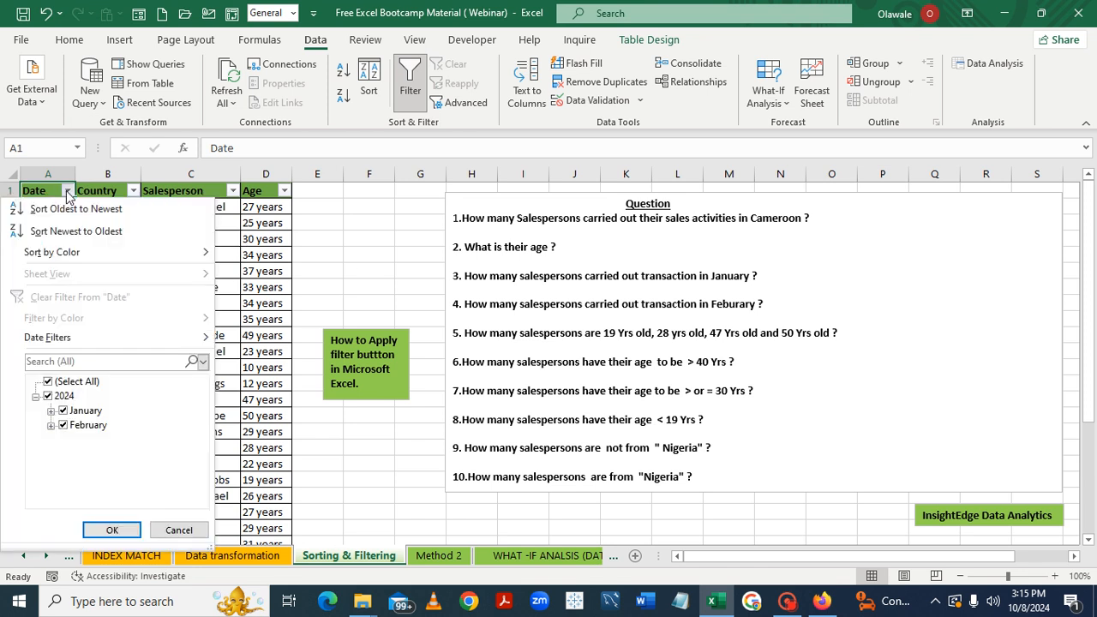
{"action": "left_click", "coordinate": [64, 411]}
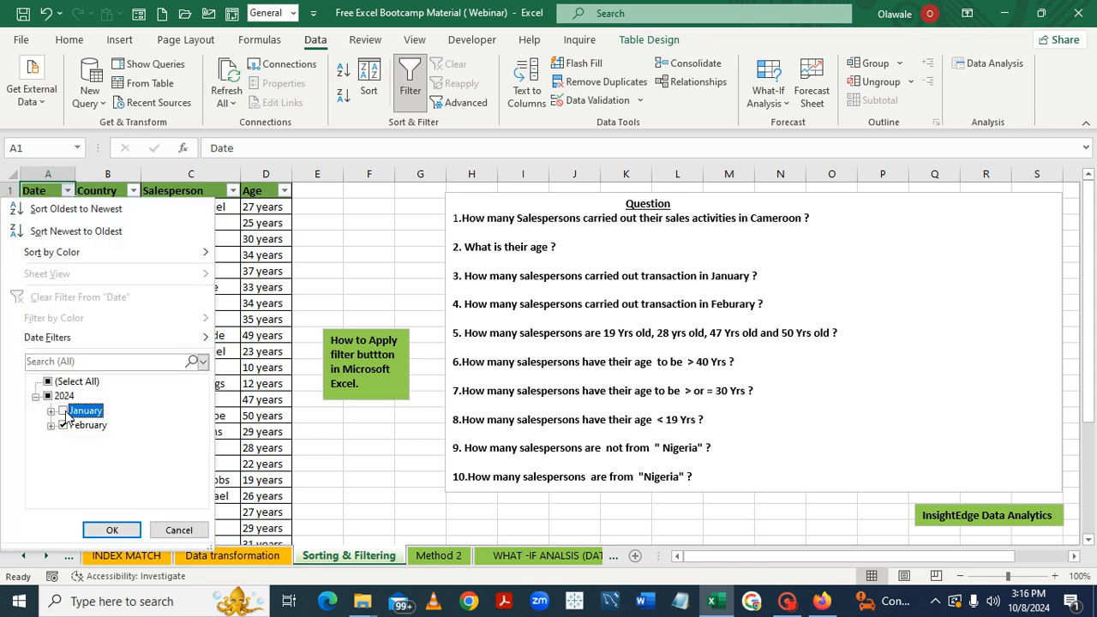
{"action": "left_click", "coordinate": [111, 529]}
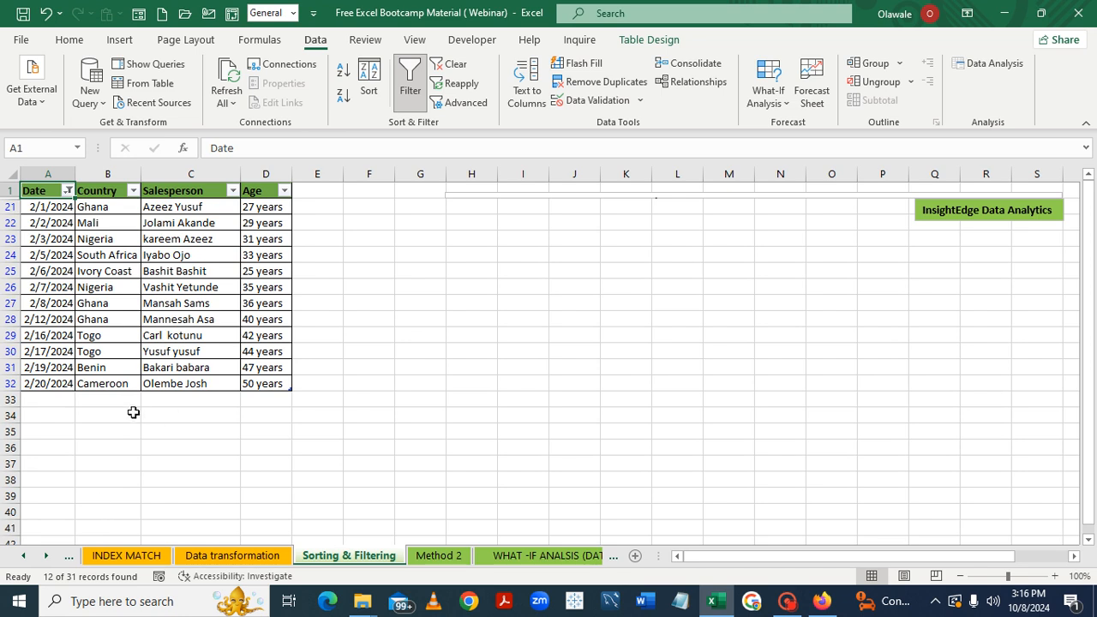
Go through the filtered February salespersons one by one from row 32 up to row 21, and clear the Date filter
{"action": "left_click", "coordinate": [177, 387]}
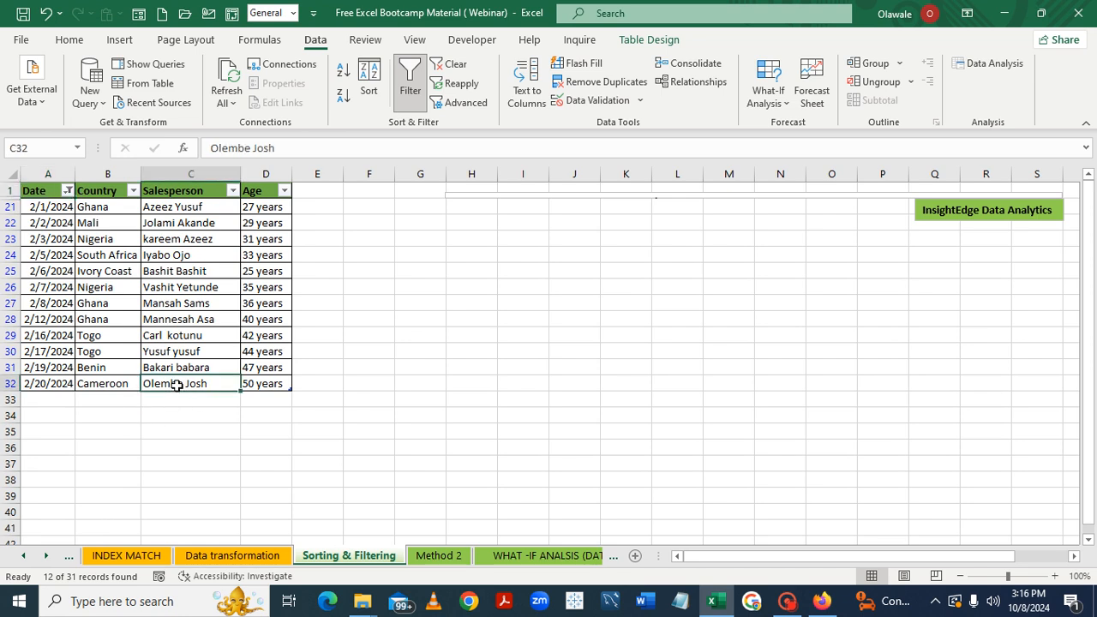
{"action": "key", "text": "Up"}
{"action": "key", "text": "Up"}
{"action": "key", "text": "Up"}
{"action": "key", "text": "Up"}
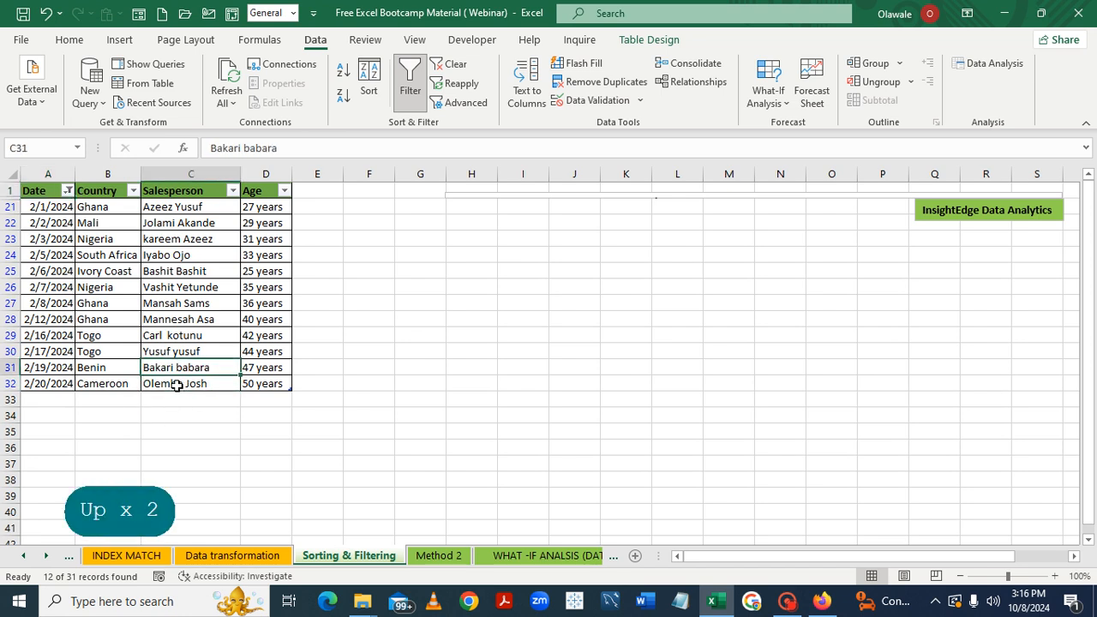
{"action": "key", "text": "Up"}
{"action": "key", "text": "Up"}
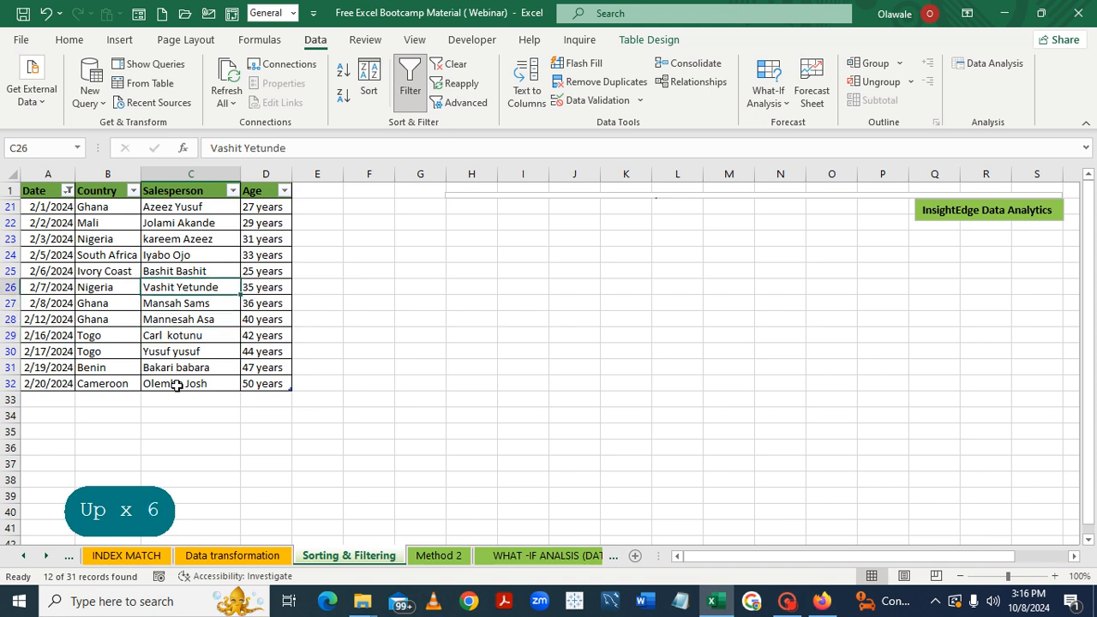
{"action": "key", "text": "Up"}
{"action": "key", "text": "Up"}
{"action": "key", "text": "Up"}
{"action": "key", "text": "Up"}
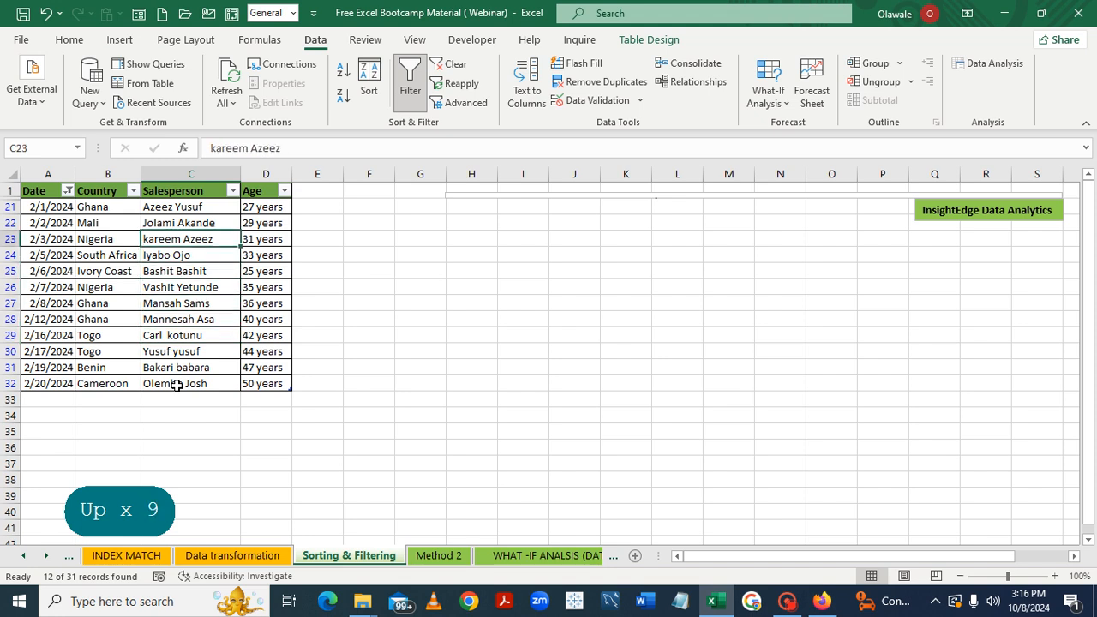
{"action": "key", "text": "Up"}
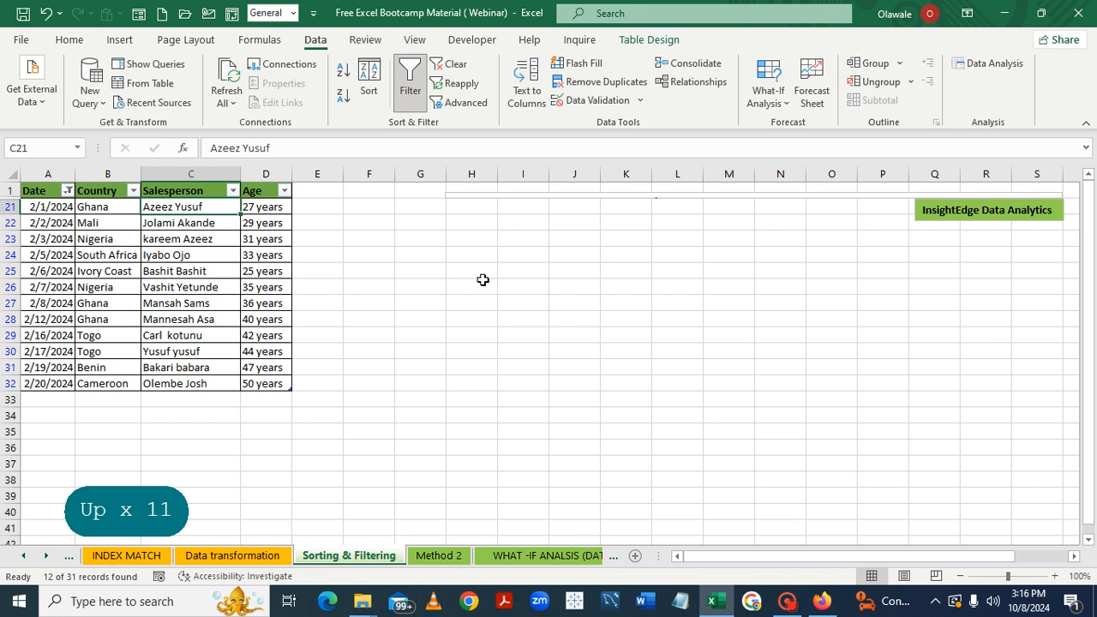
{"action": "left_click", "coordinate": [442, 73]}
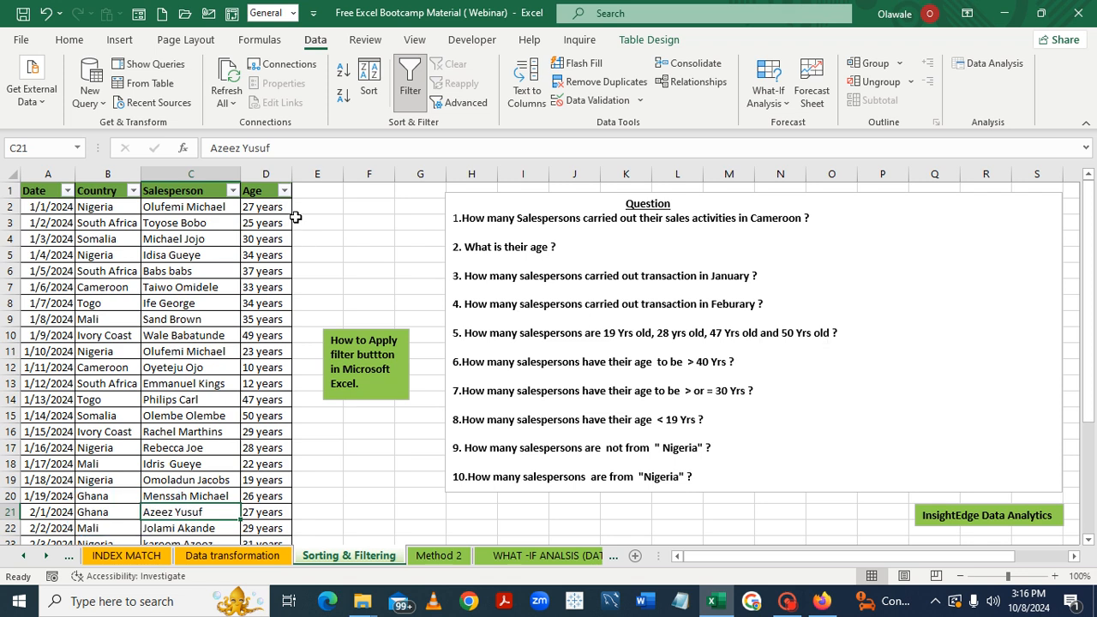
Filter the Age column to only 19, 28, 47 and 50 years, and clear the filter after viewing the rows
{"action": "left_click", "coordinate": [286, 191]}
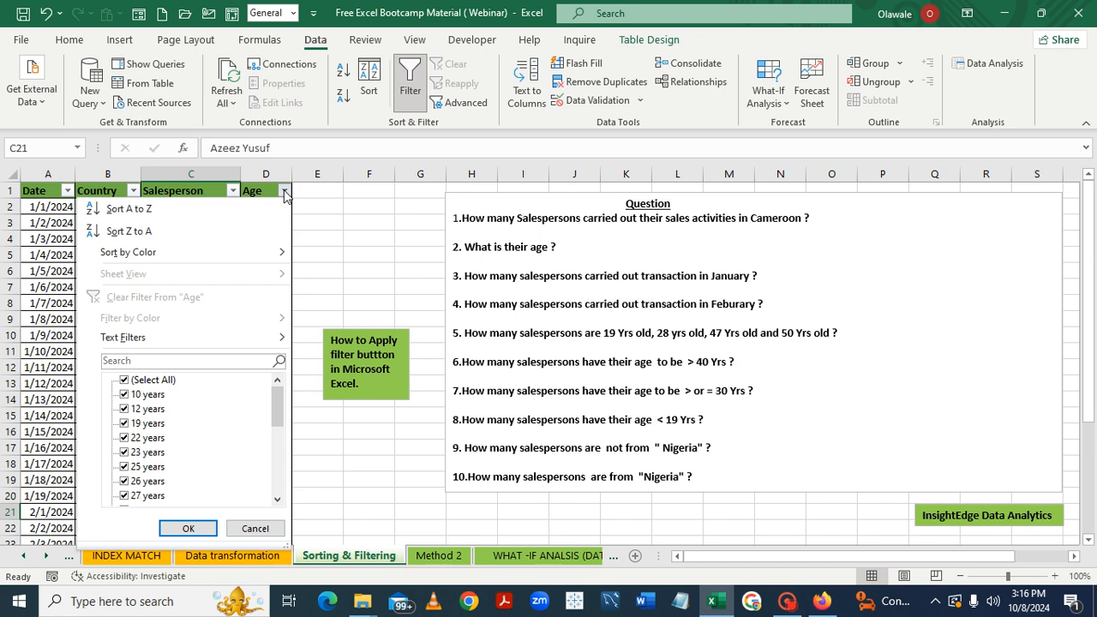
{"action": "left_click", "coordinate": [125, 380]}
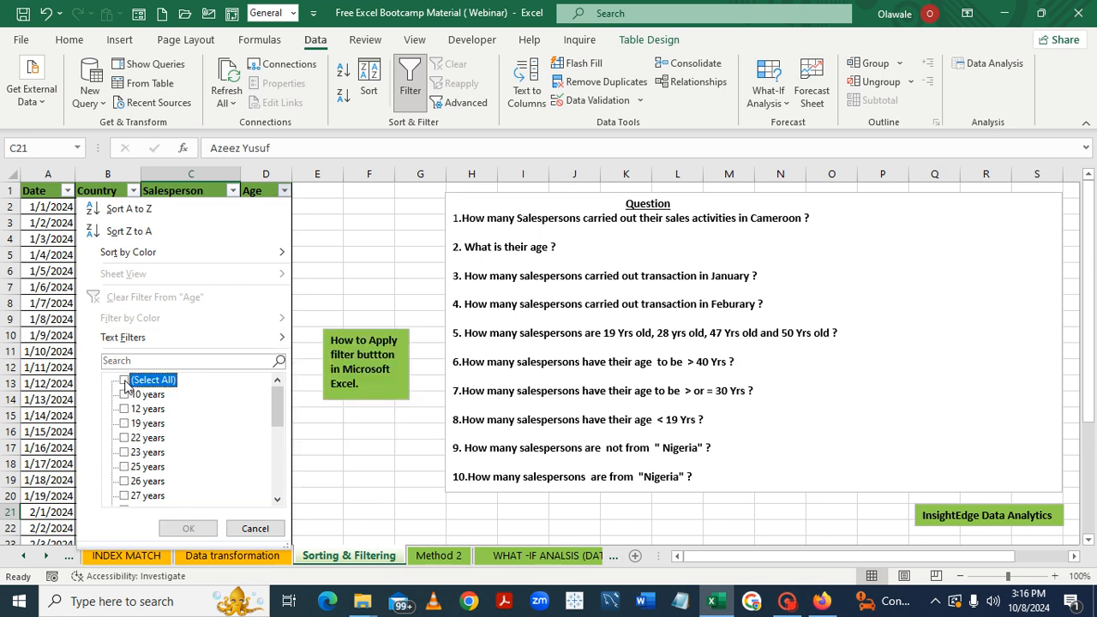
{"action": "left_click", "coordinate": [125, 423]}
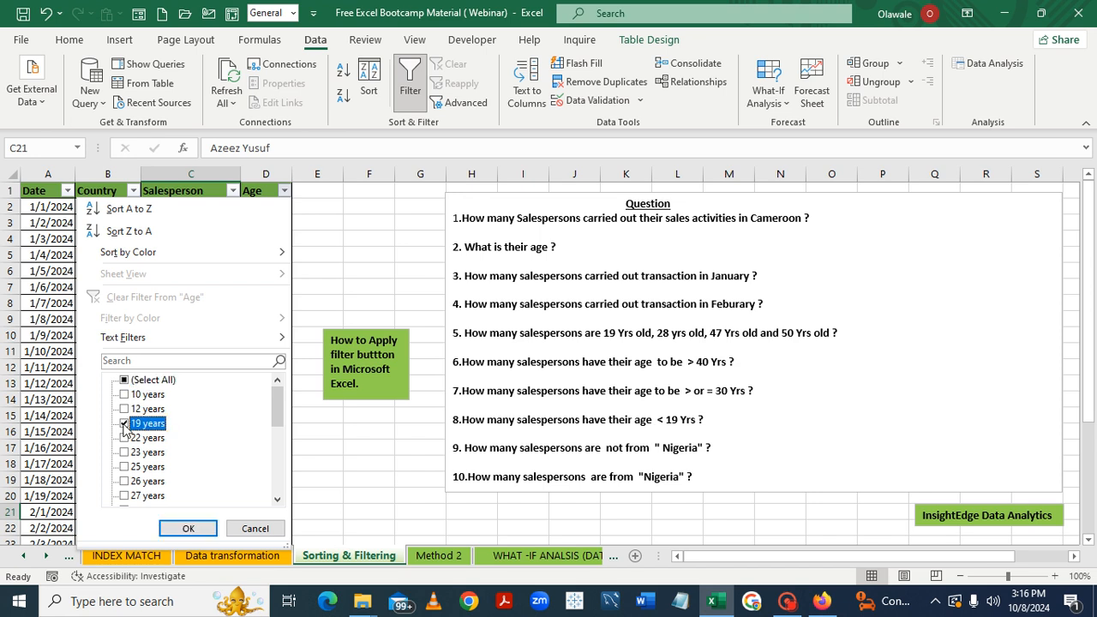
{"action": "left_click", "coordinate": [279, 502]}
{"action": "left_click", "coordinate": [278, 501]}
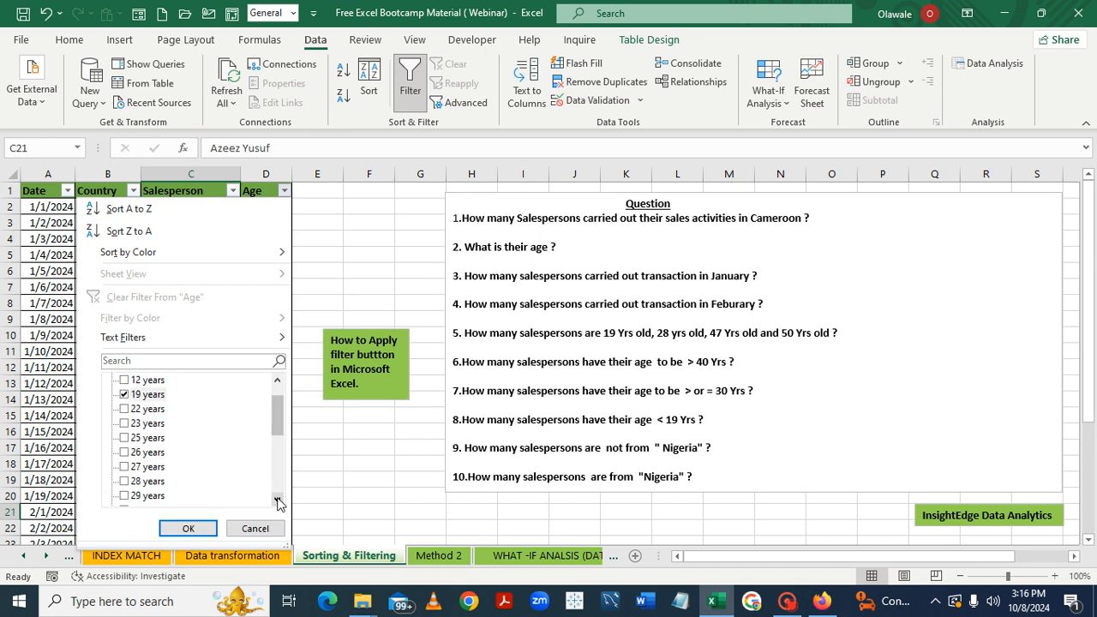
{"action": "left_click", "coordinate": [124, 483]}
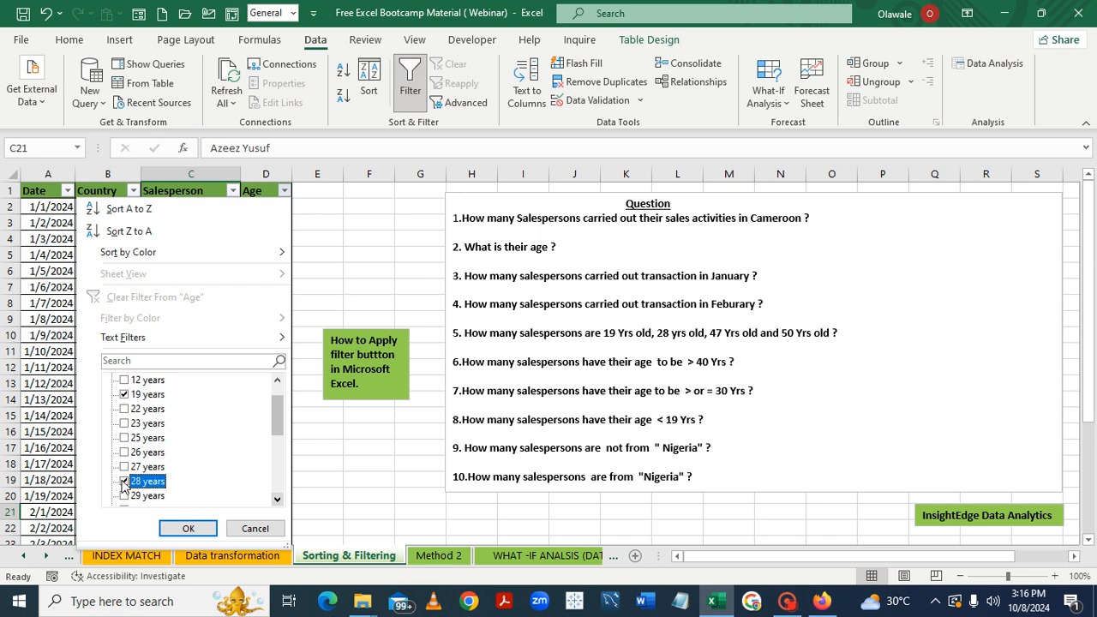
{"action": "left_click", "coordinate": [278, 501]}
{"action": "left_click", "coordinate": [279, 501]}
{"action": "left_click", "coordinate": [279, 501]}
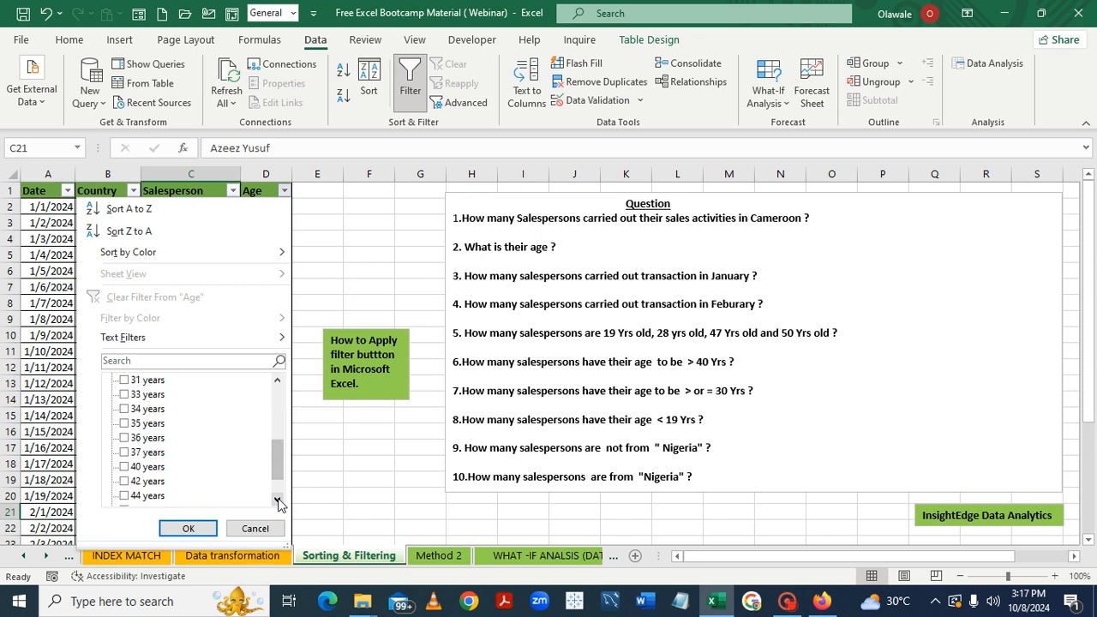
{"action": "left_click", "coordinate": [279, 502]}
{"action": "left_click", "coordinate": [279, 501]}
{"action": "left_click", "coordinate": [279, 501]}
{"action": "left_click", "coordinate": [124, 467]}
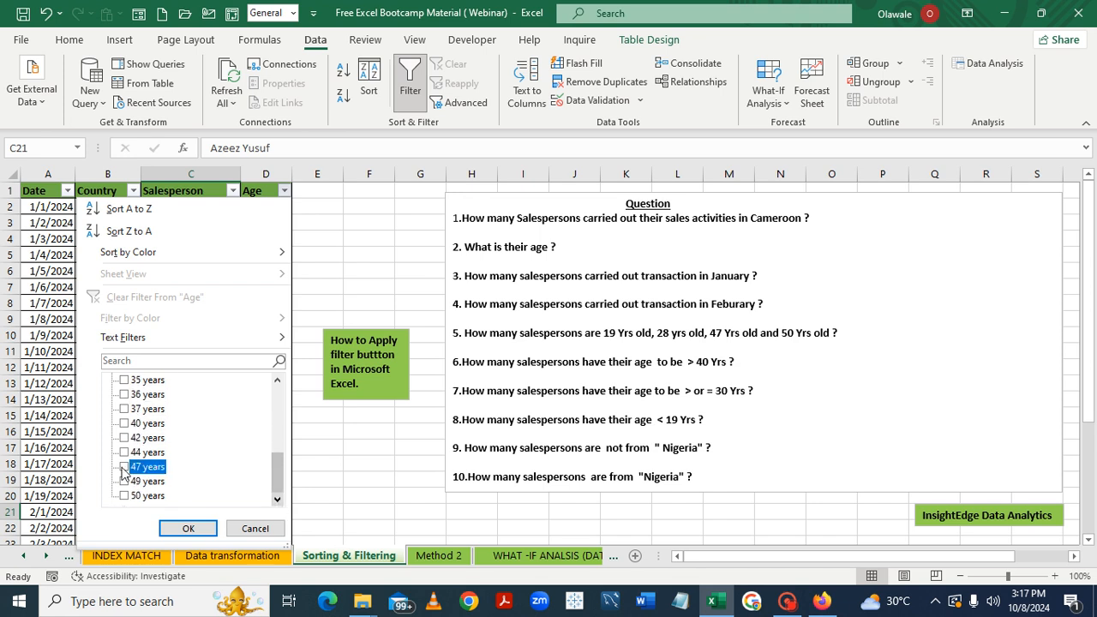
{"action": "left_click", "coordinate": [124, 495]}
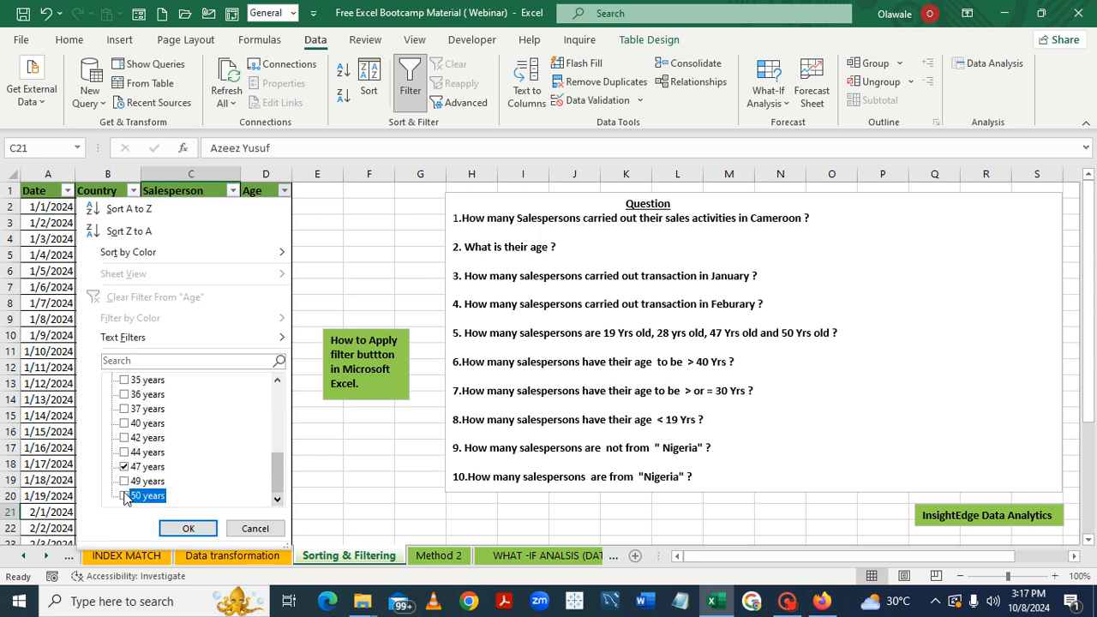
{"action": "left_click", "coordinate": [188, 528]}
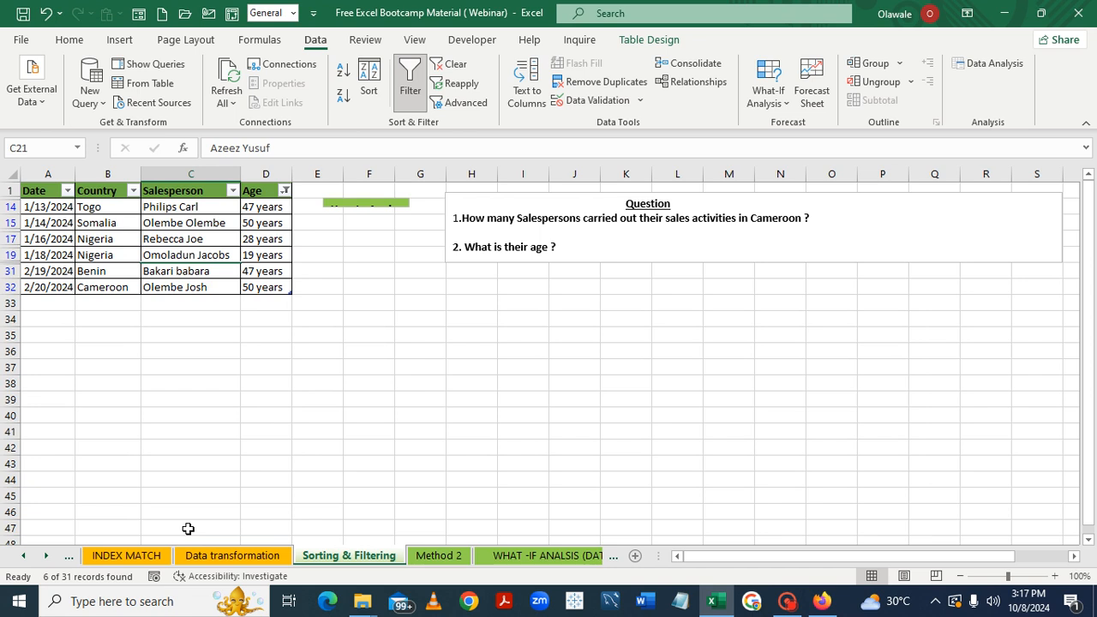
{"action": "left_click", "coordinate": [452, 65]}
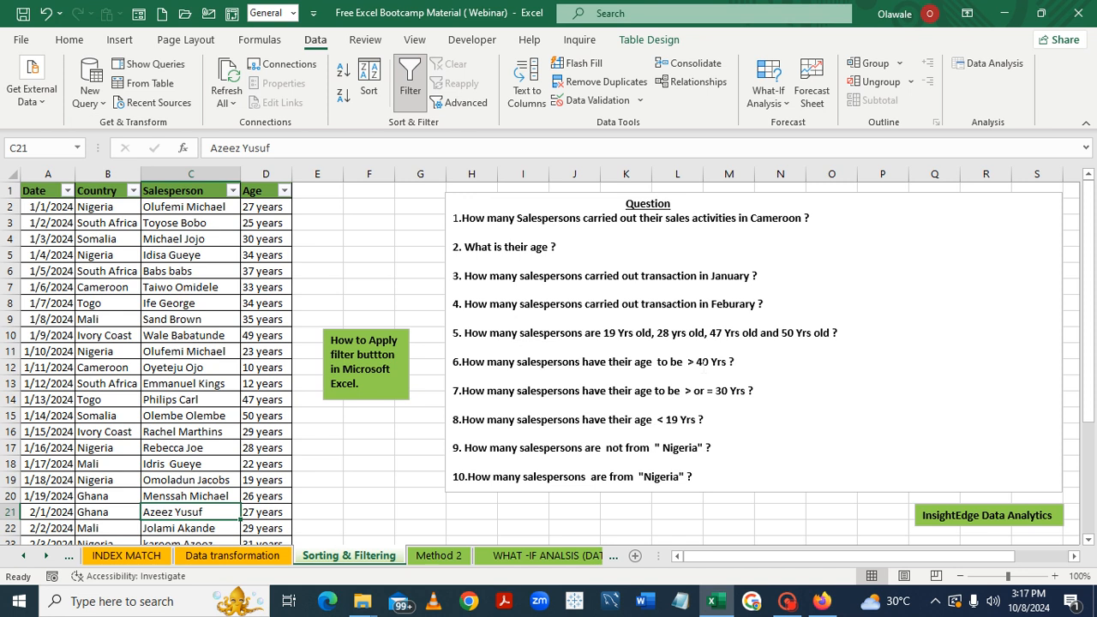
Filter the Age column with a custom condition of greater than 40 years, and clear the filter after viewing the rows
{"action": "left_click", "coordinate": [285, 191]}
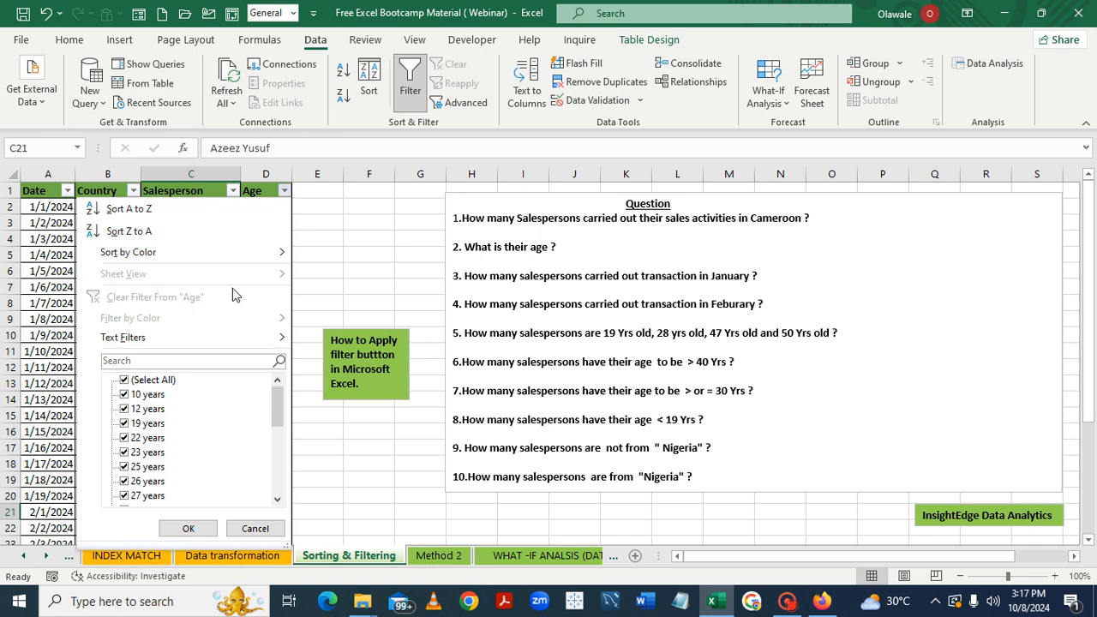
{"action": "mouse_move", "coordinate": [143, 340]}
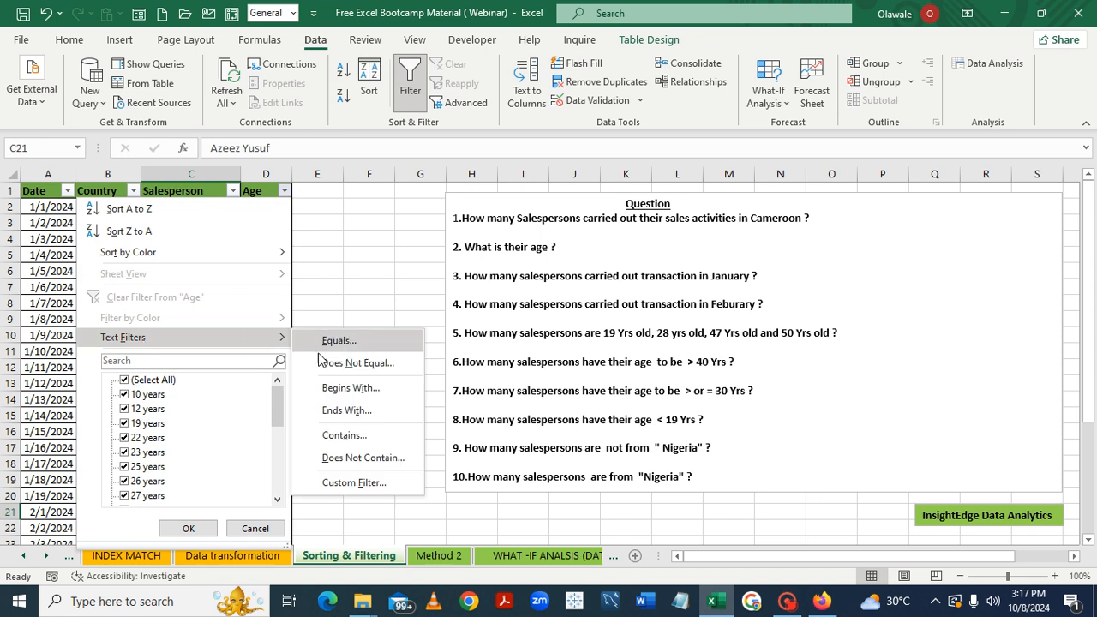
{"action": "left_click", "coordinate": [370, 484]}
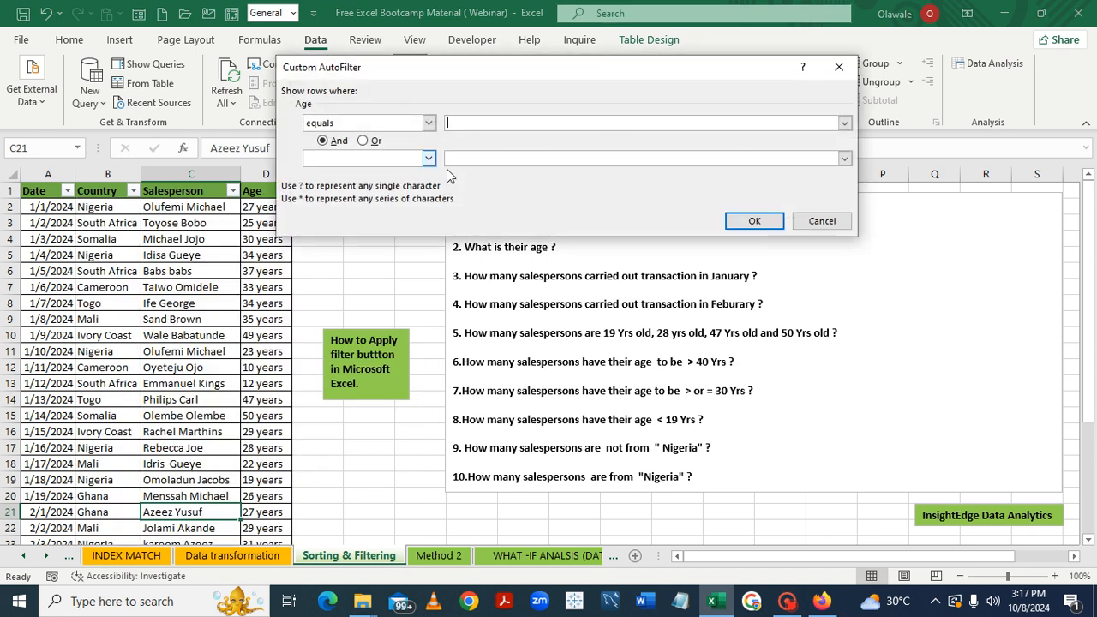
{"action": "left_click", "coordinate": [429, 123]}
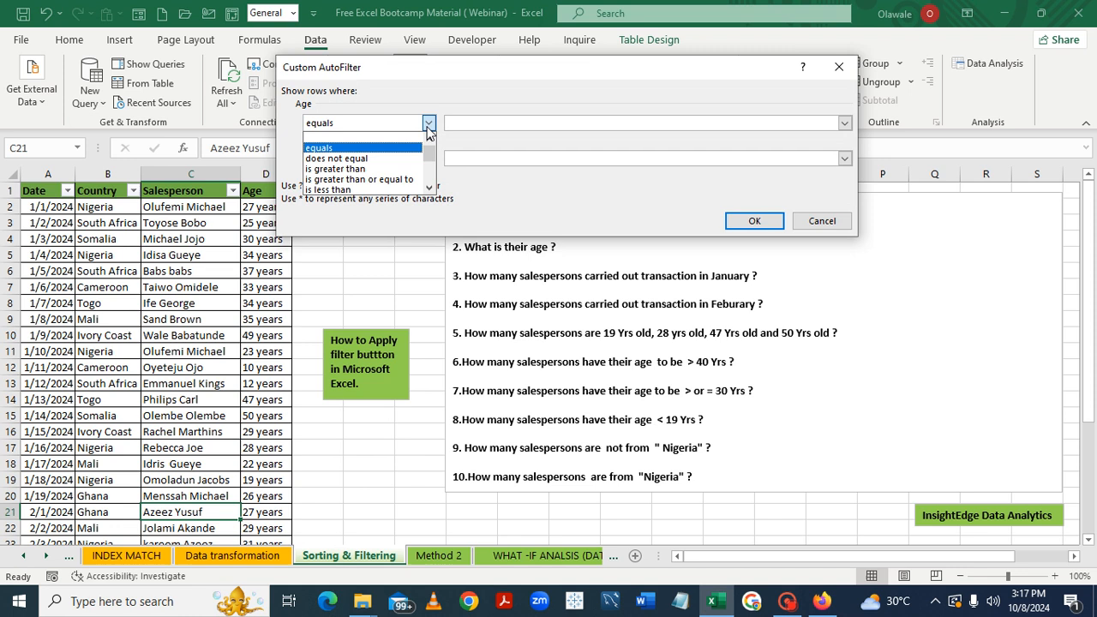
{"action": "left_click", "coordinate": [383, 169]}
{"action": "left_click", "coordinate": [383, 169]}
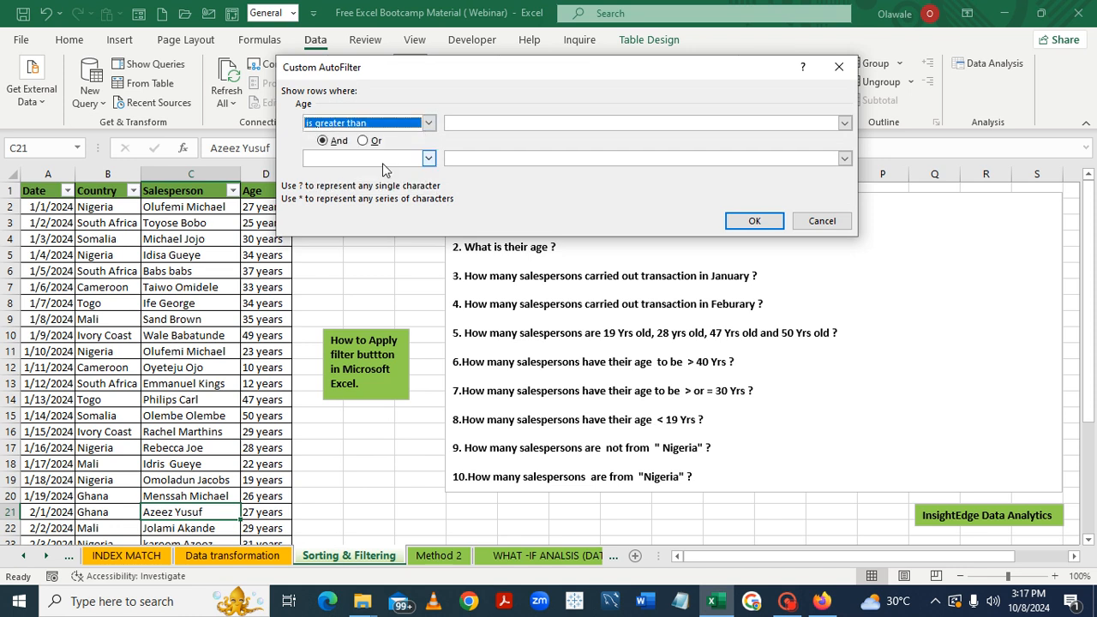
{"action": "left_click", "coordinate": [845, 124]}
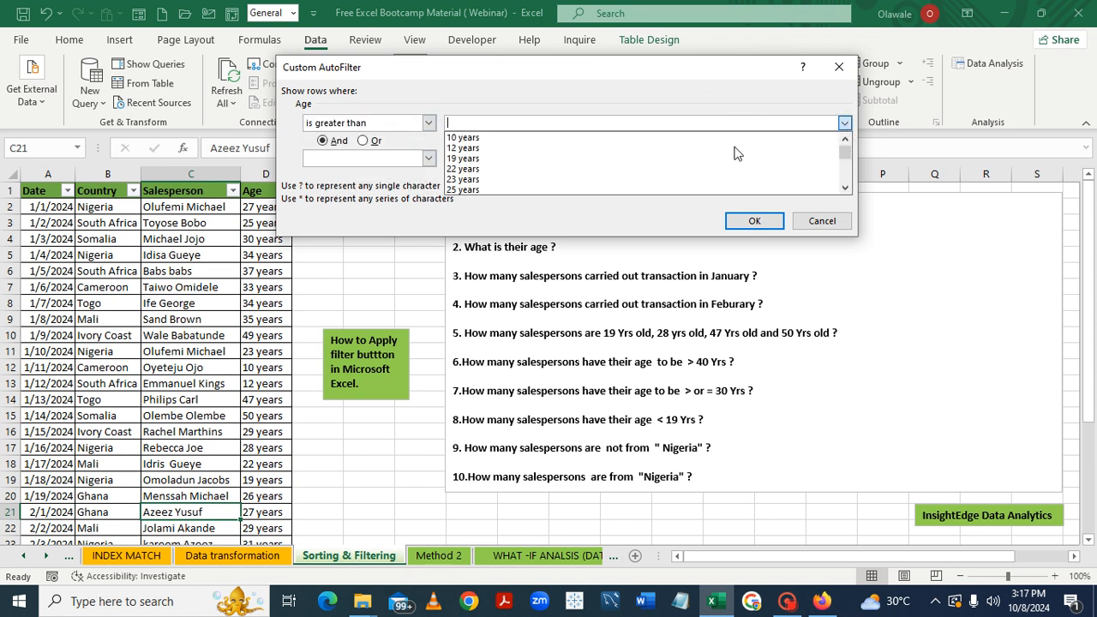
{"action": "left_click", "coordinate": [845, 189]}
{"action": "left_click", "coordinate": [845, 190]}
{"action": "left_click", "coordinate": [844, 190]}
{"action": "left_click", "coordinate": [844, 189]}
{"action": "left_click", "coordinate": [845, 189]}
{"action": "left_click", "coordinate": [845, 190]}
{"action": "left_click", "coordinate": [700, 169]}
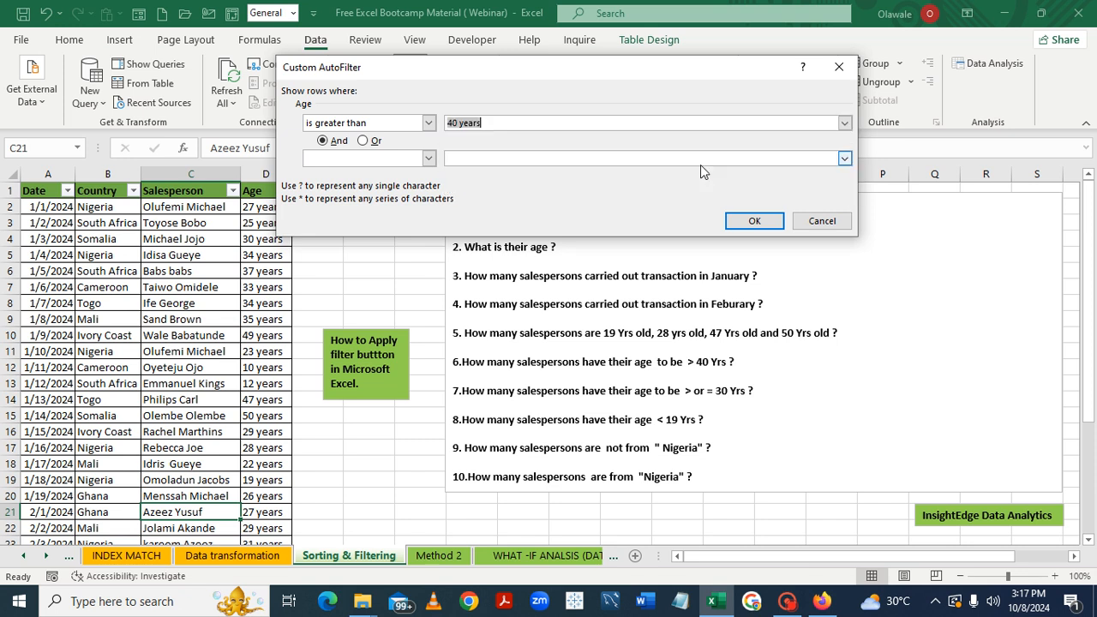
{"action": "left_click", "coordinate": [754, 222]}
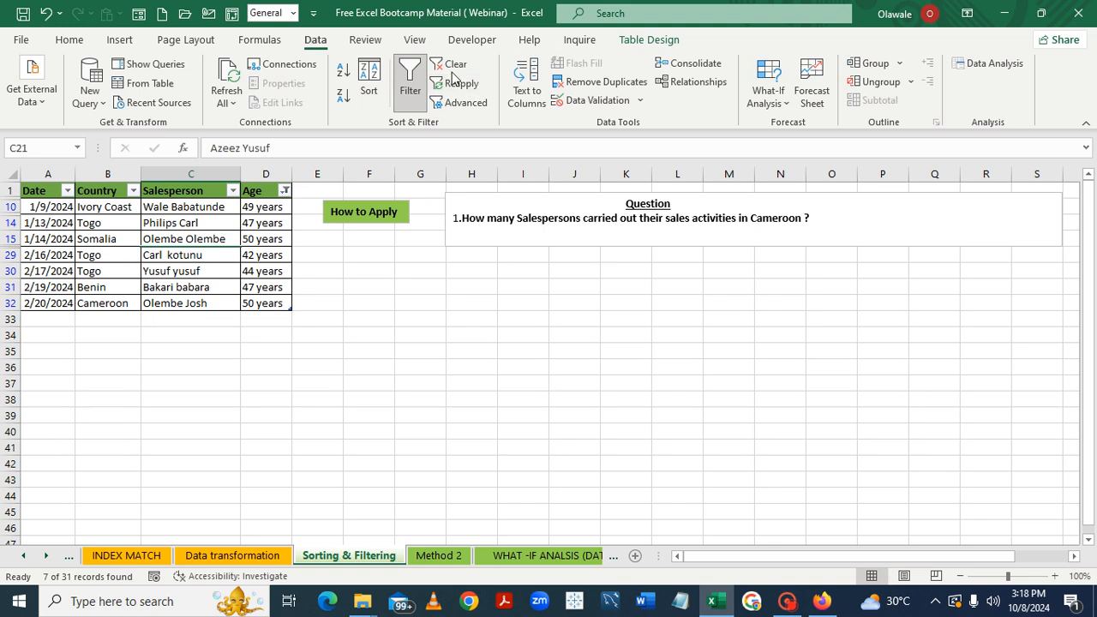
{"action": "left_click", "coordinate": [451, 65]}
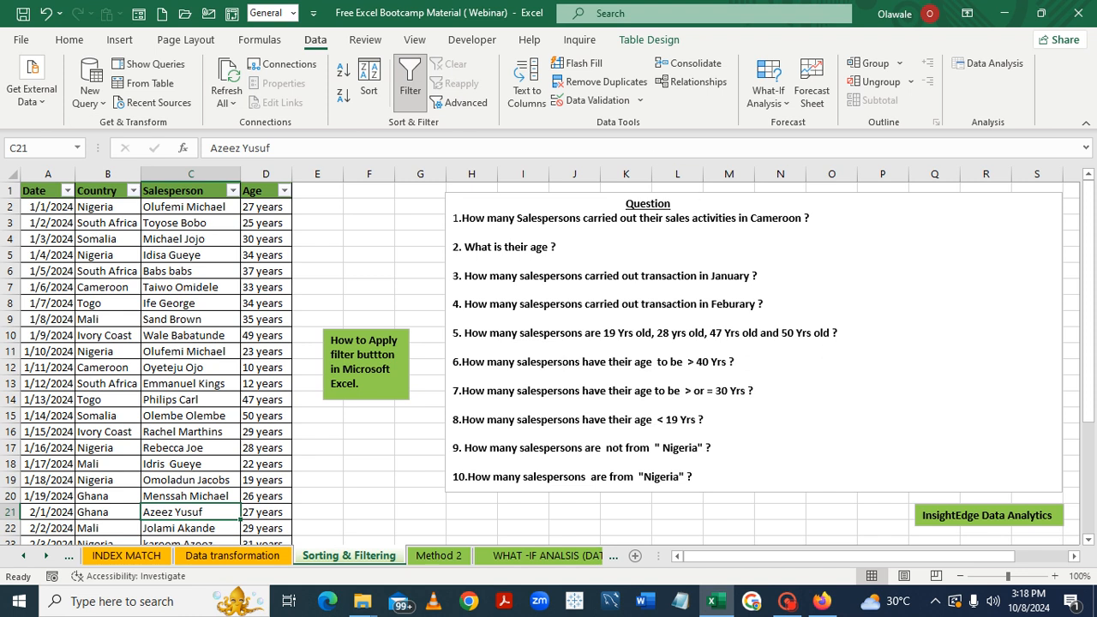
Filter the Age column with a custom condition of greater than or equal to 30 years
{"action": "left_click", "coordinate": [285, 190]}
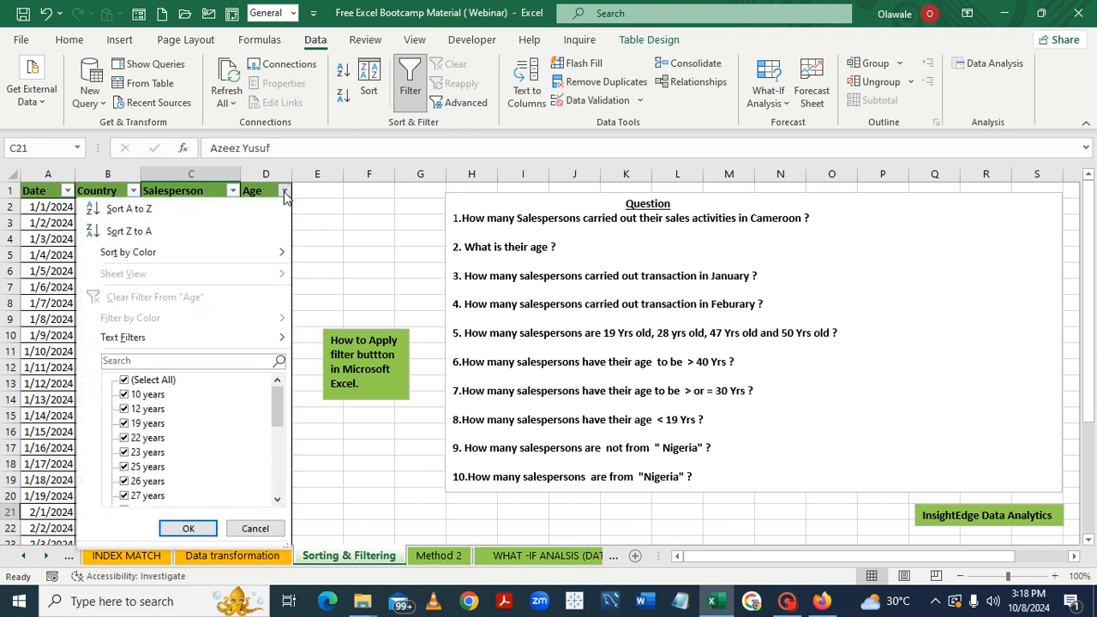
{"action": "mouse_move", "coordinate": [229, 346]}
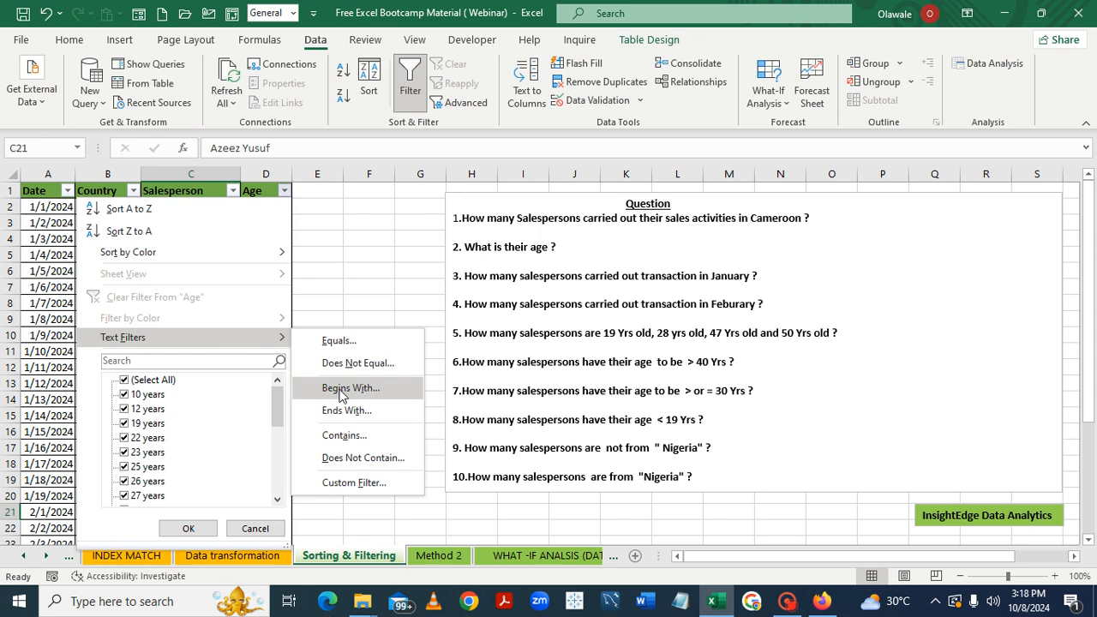
{"action": "left_click", "coordinate": [348, 485]}
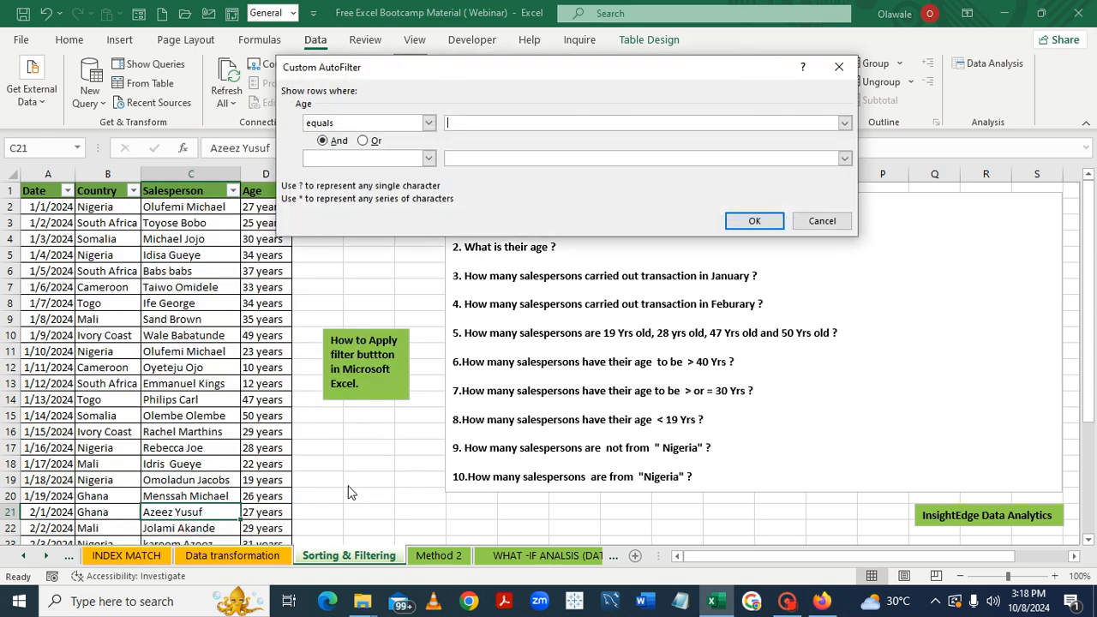
{"action": "left_click", "coordinate": [428, 123]}
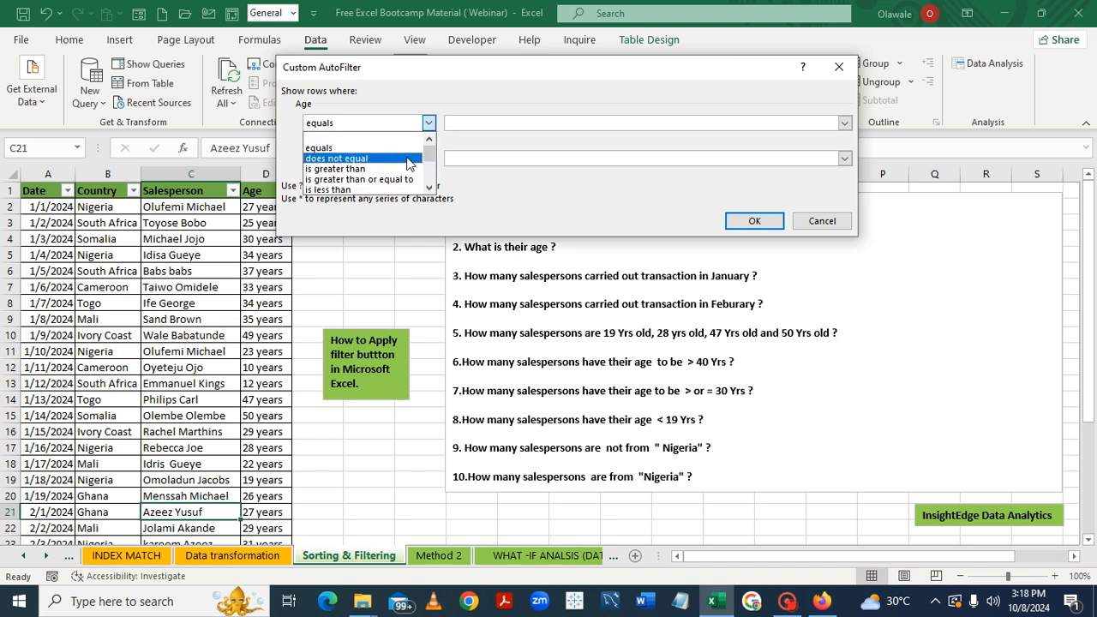
{"action": "left_click", "coordinate": [399, 179]}
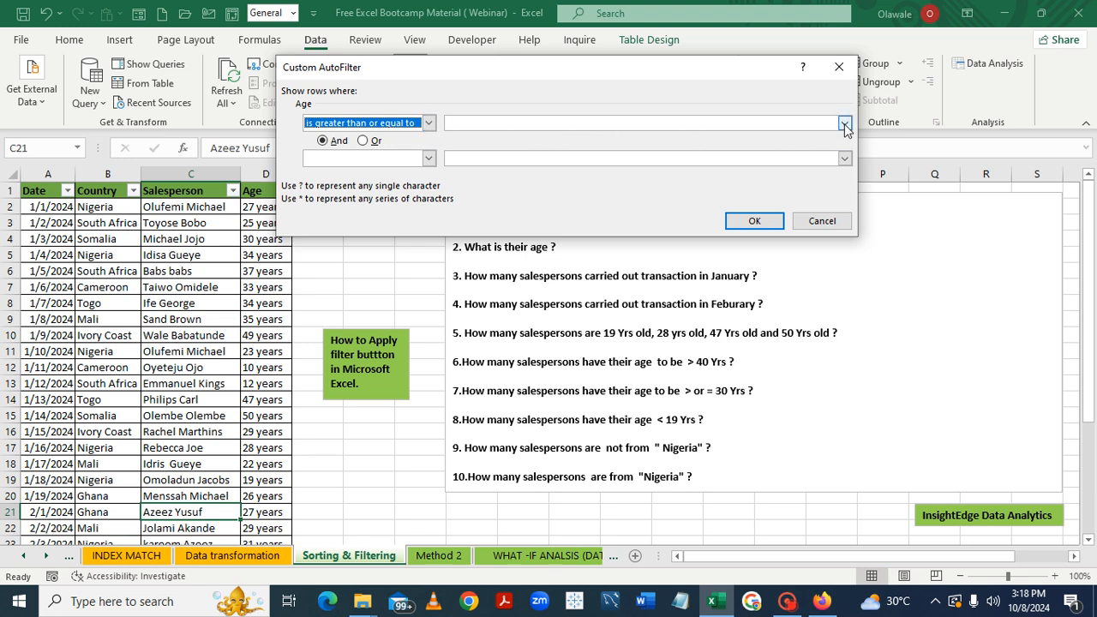
{"action": "left_click", "coordinate": [844, 124]}
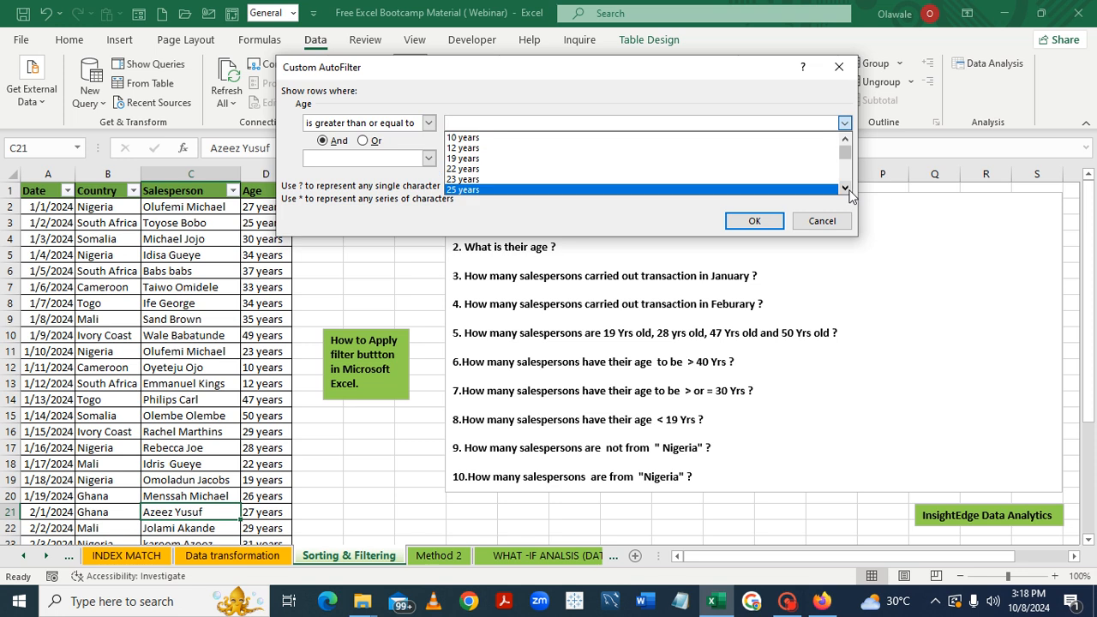
{"action": "left_click", "coordinate": [845, 188]}
{"action": "left_click", "coordinate": [845, 189]}
{"action": "left_click", "coordinate": [845, 189]}
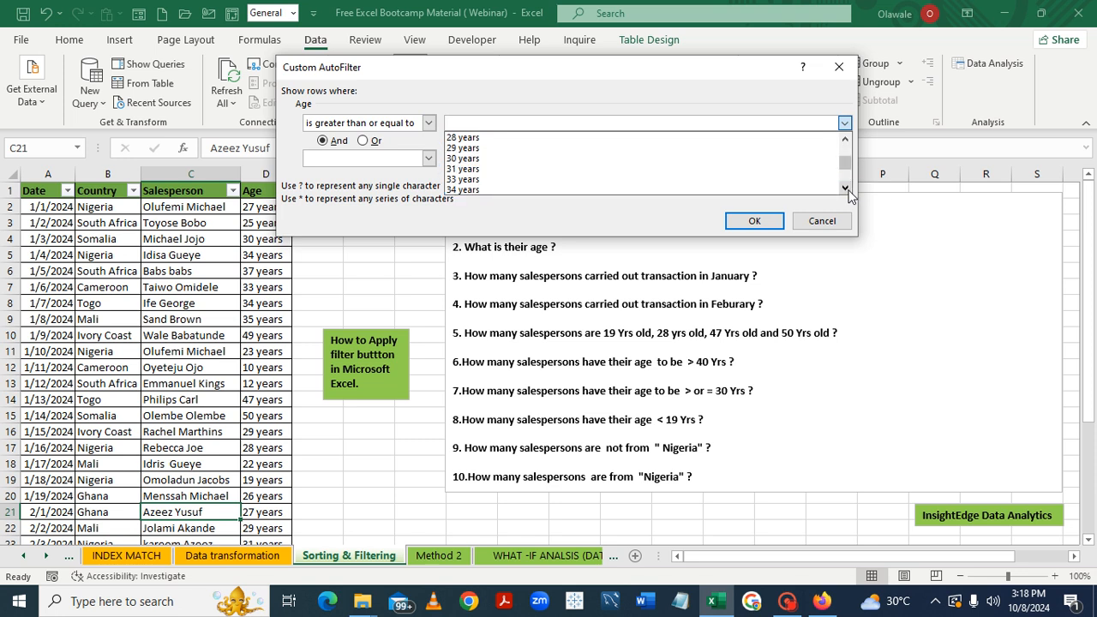
{"action": "left_click", "coordinate": [846, 189]}
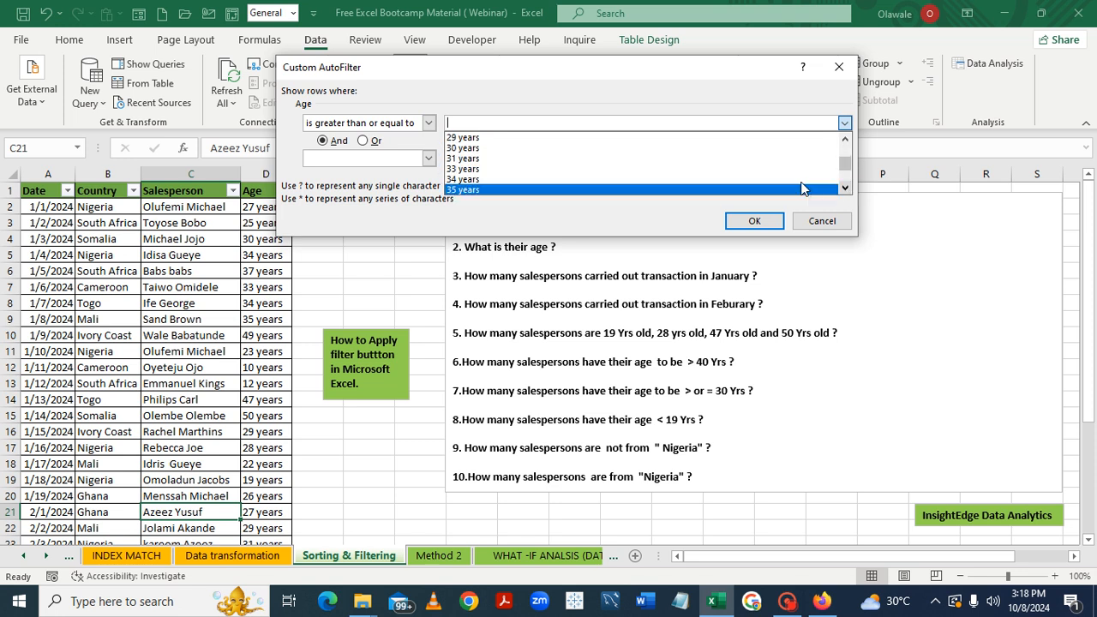
{"action": "left_click", "coordinate": [699, 148]}
{"action": "left_click", "coordinate": [765, 222]}
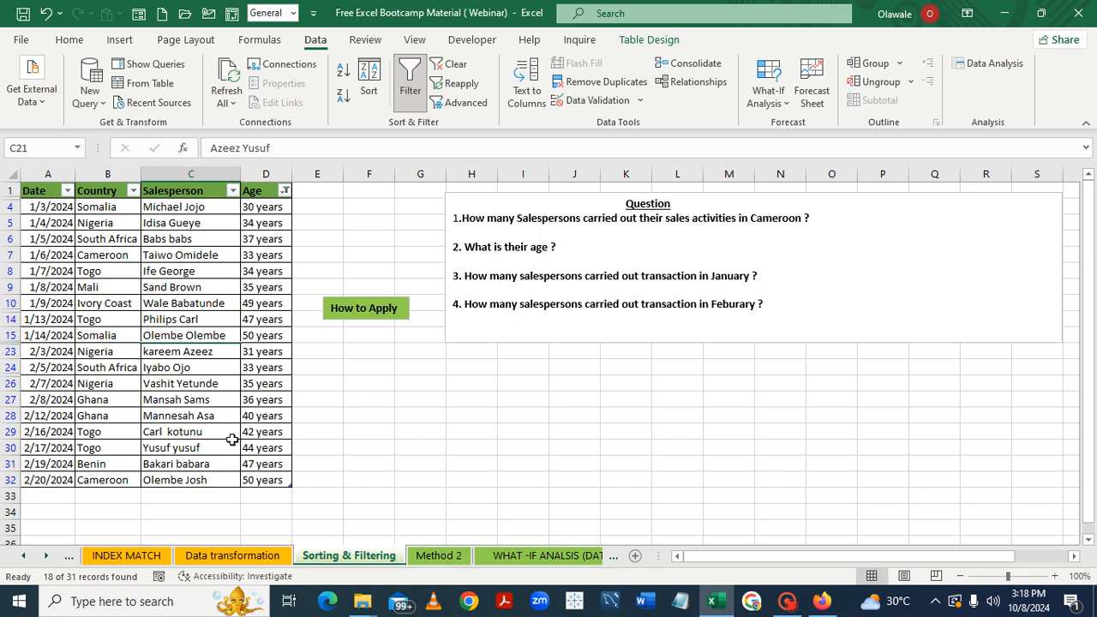
Go through the filtered salespersons one by one from row 32 up to row 4, and clear the Age filter
{"action": "left_click", "coordinate": [194, 480]}
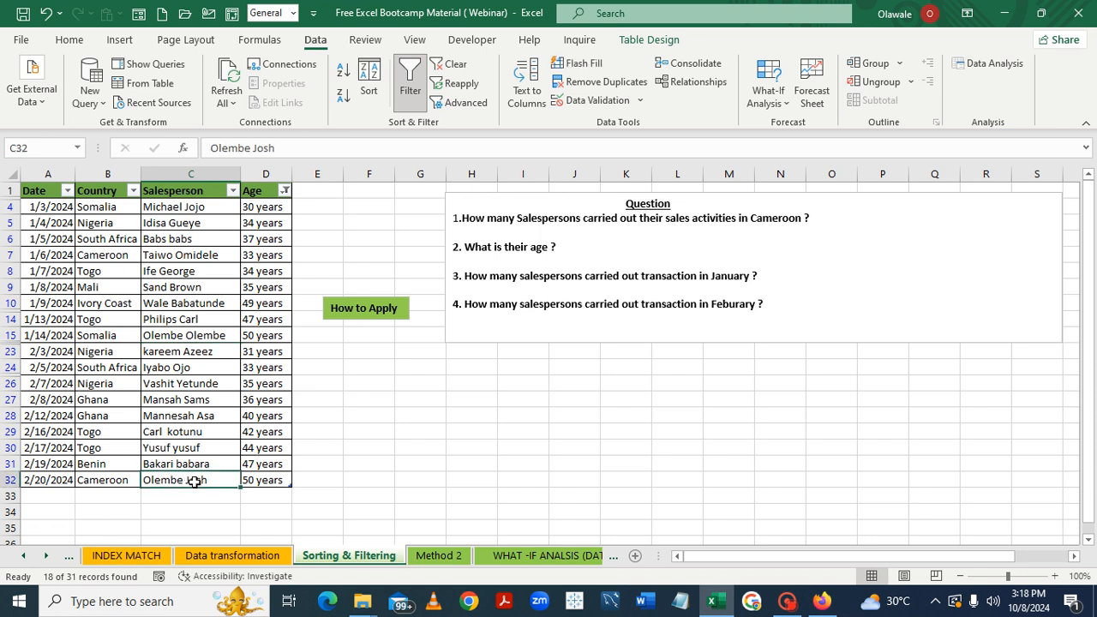
{"action": "key", "text": "Up"}
{"action": "key", "text": "Up"}
{"action": "key", "text": "Up"}
{"action": "key", "text": "Up"}
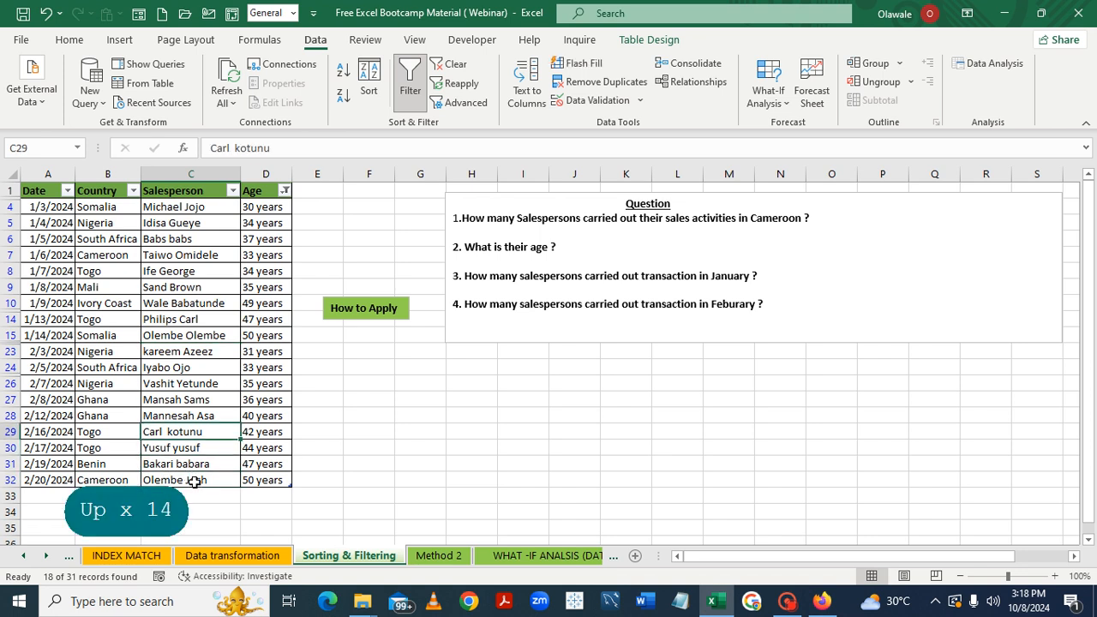
{"action": "key", "text": "Up"}
{"action": "key", "text": "Up"}
{"action": "key", "text": "Up"}
{"action": "key", "text": "Up"}
{"action": "key", "text": "Up"}
{"action": "key", "text": "Up"}
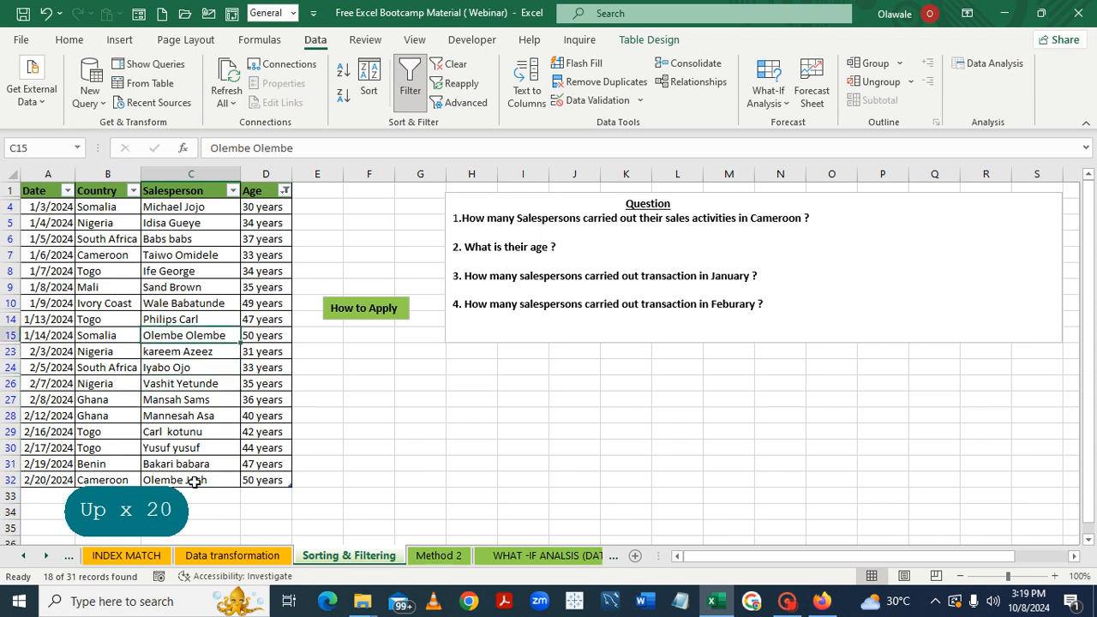
{"action": "key", "text": "Up"}
{"action": "key", "text": "Up"}
{"action": "key", "text": "Up"}
{"action": "key", "text": "Up"}
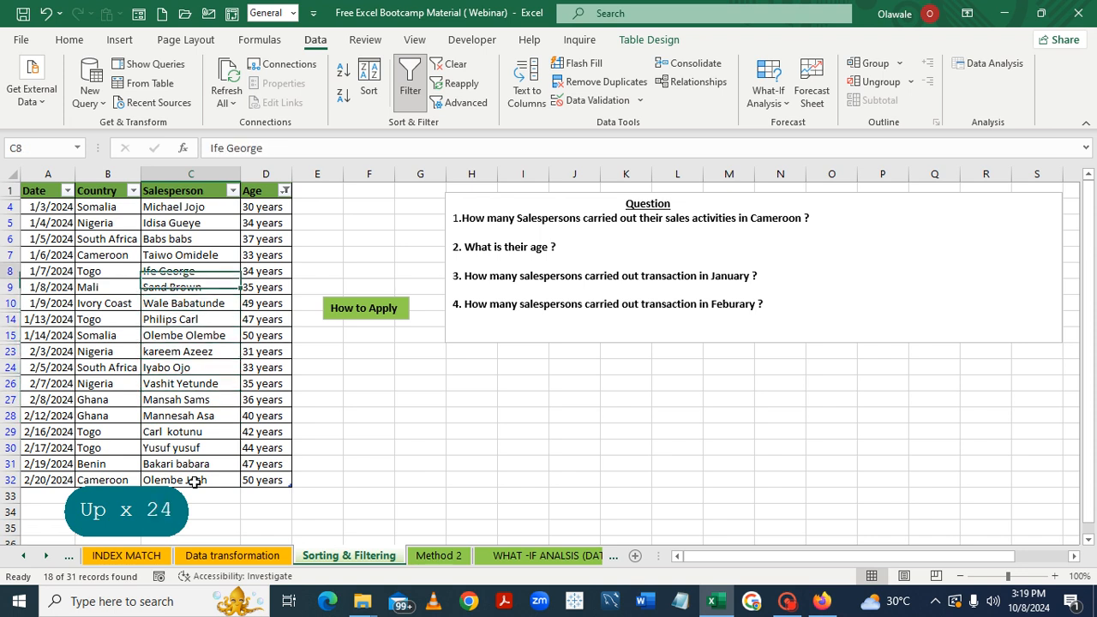
{"action": "key", "text": "Up"}
{"action": "key", "text": "Up"}
{"action": "key", "text": "Up"}
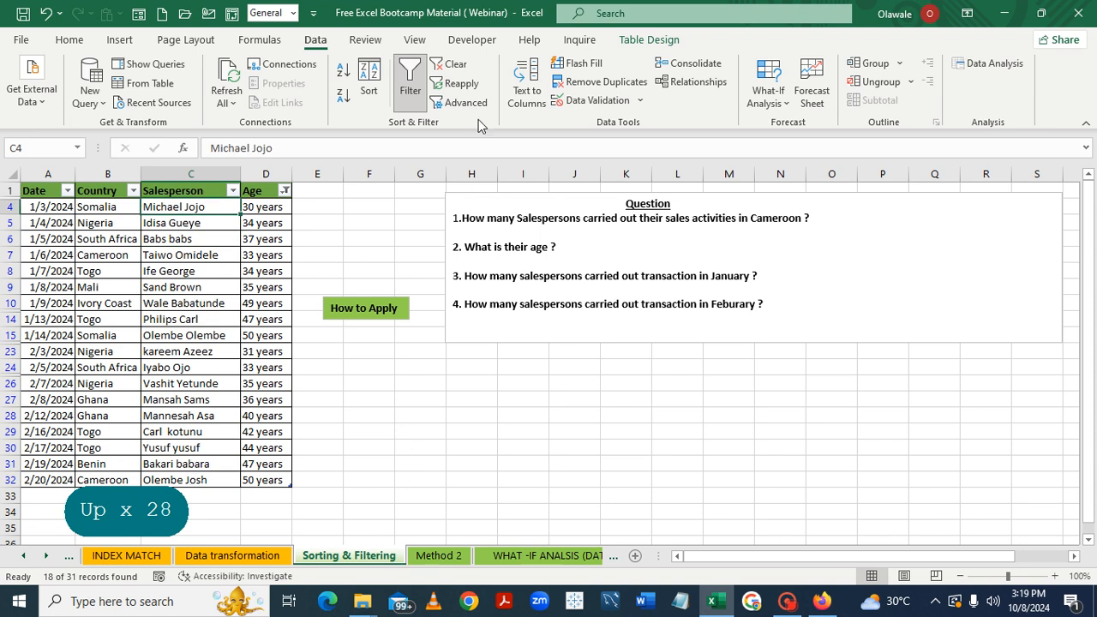
{"action": "left_click", "coordinate": [446, 65]}
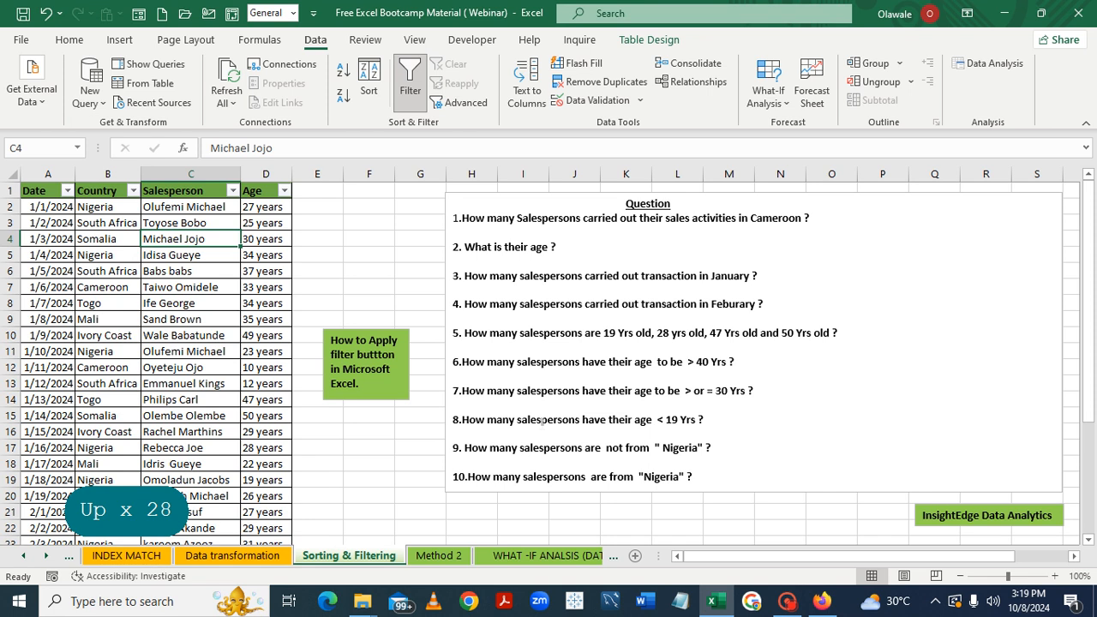
Filter the Age column with a custom condition of less than 19 years, and clear the filter after viewing the rows
{"action": "left_click", "coordinate": [284, 191]}
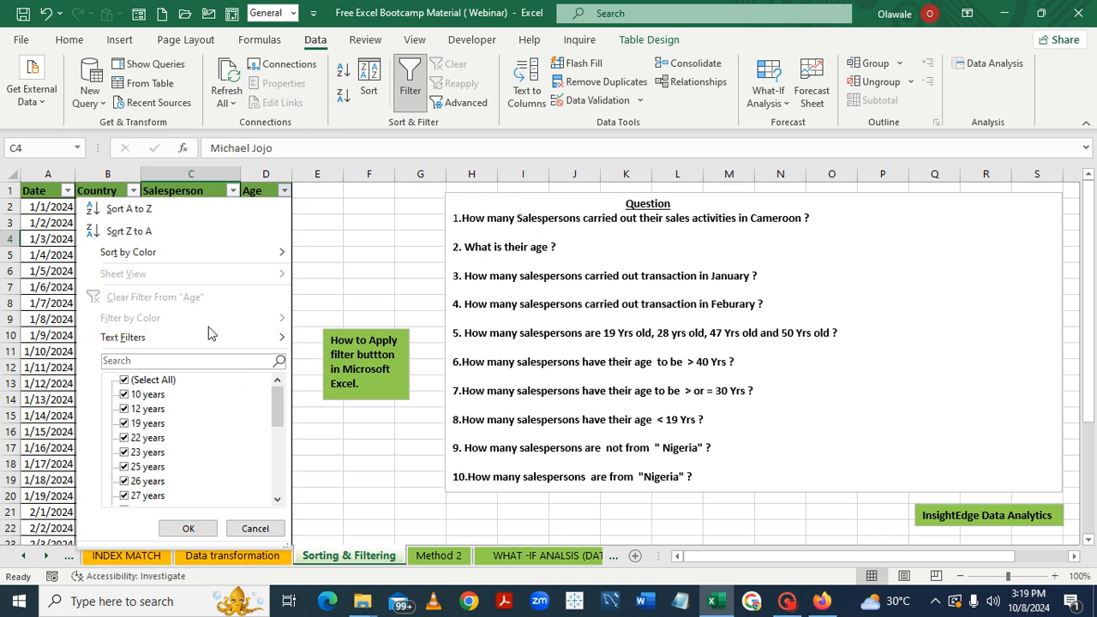
{"action": "mouse_move", "coordinate": [214, 342]}
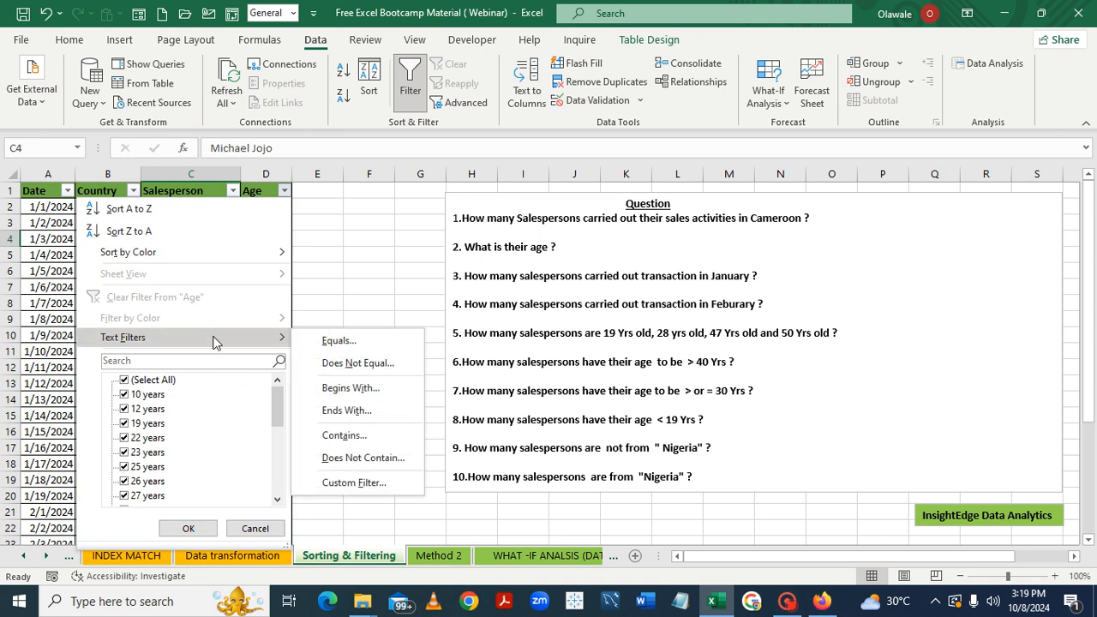
{"action": "left_click", "coordinate": [370, 484]}
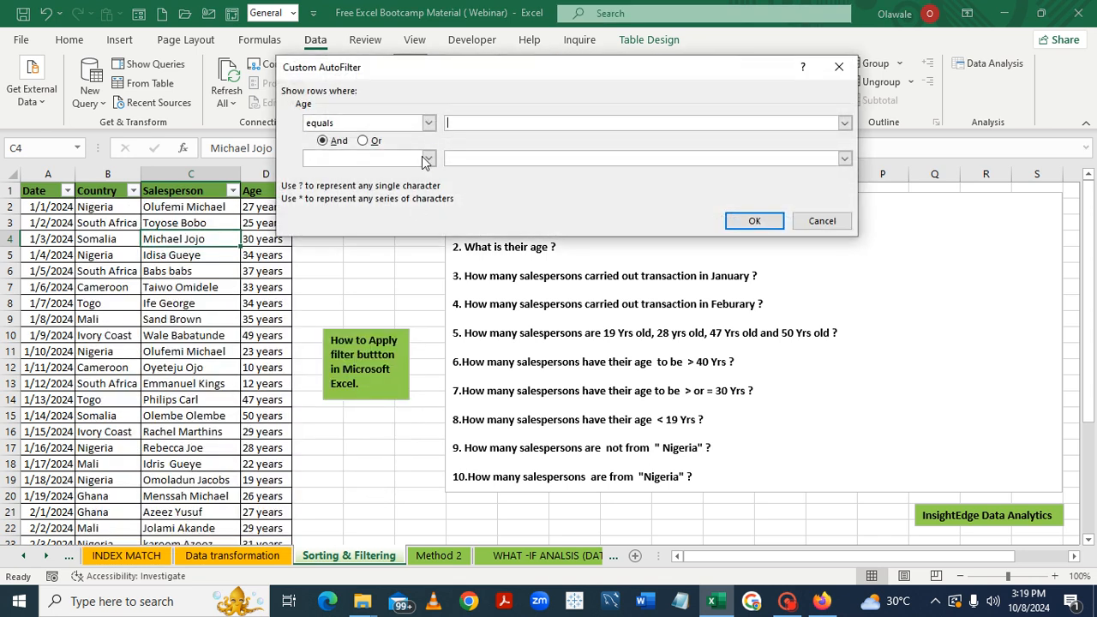
{"action": "left_click", "coordinate": [428, 124]}
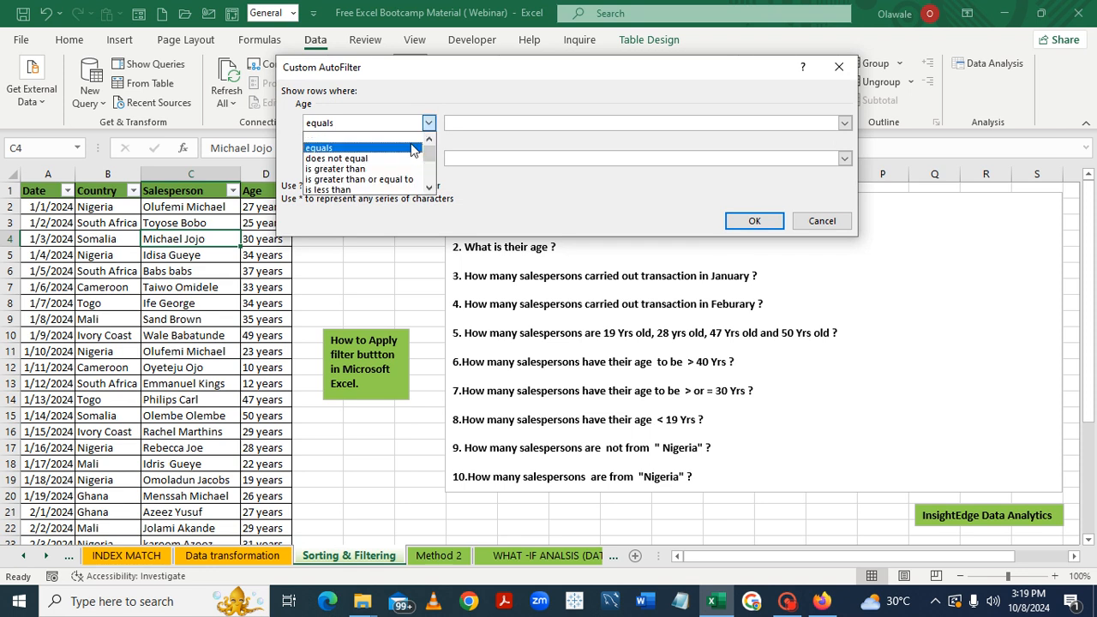
{"action": "left_click", "coordinate": [385, 192]}
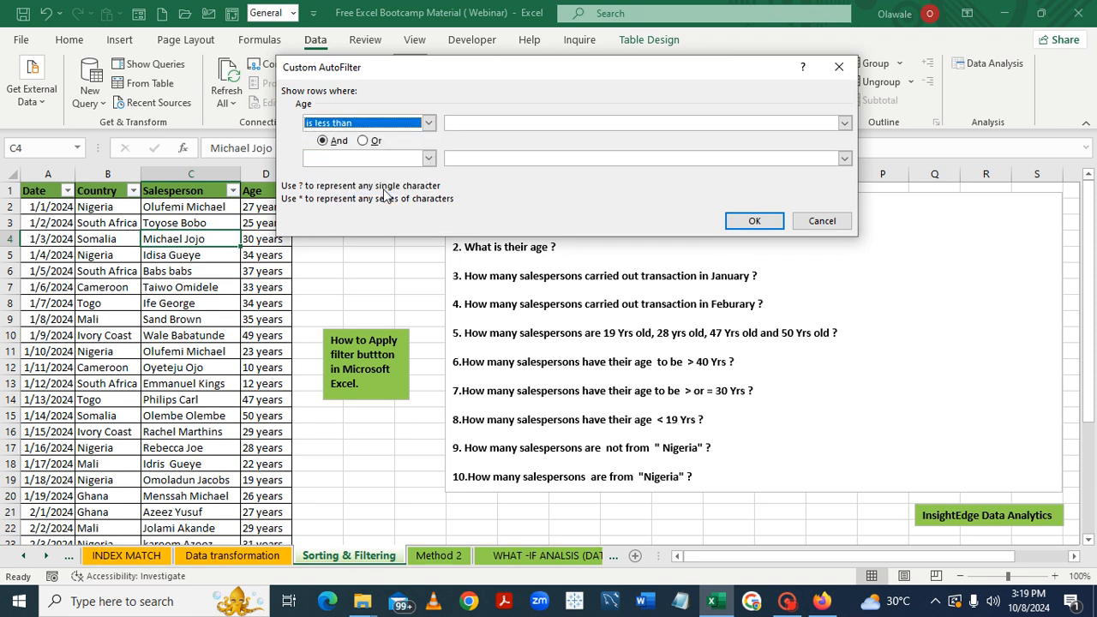
{"action": "left_click", "coordinate": [844, 123]}
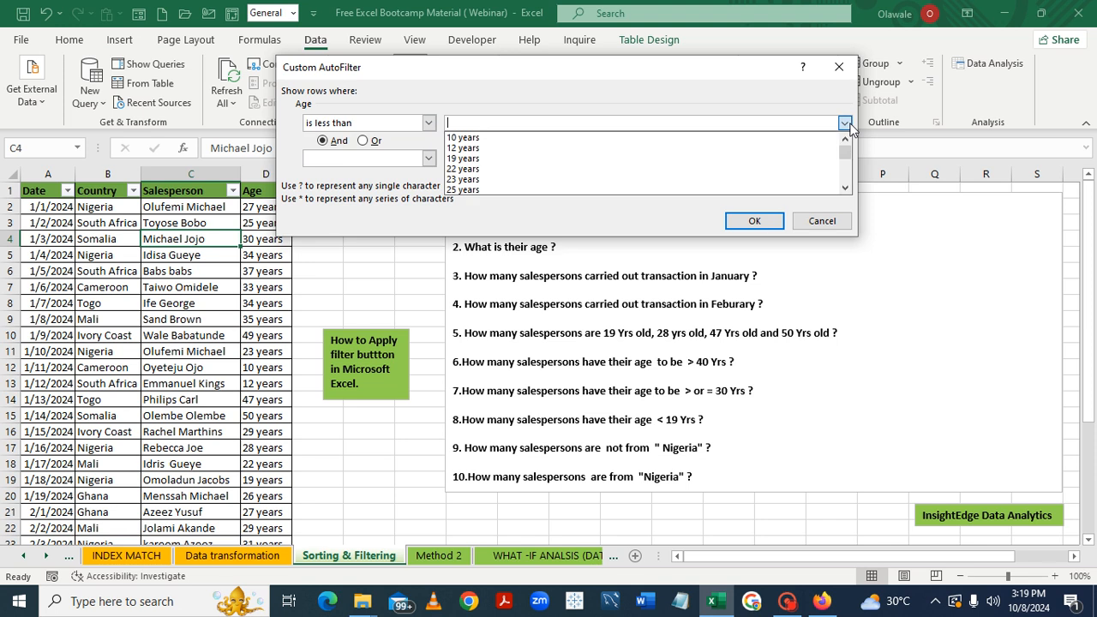
{"action": "left_click", "coordinate": [758, 160]}
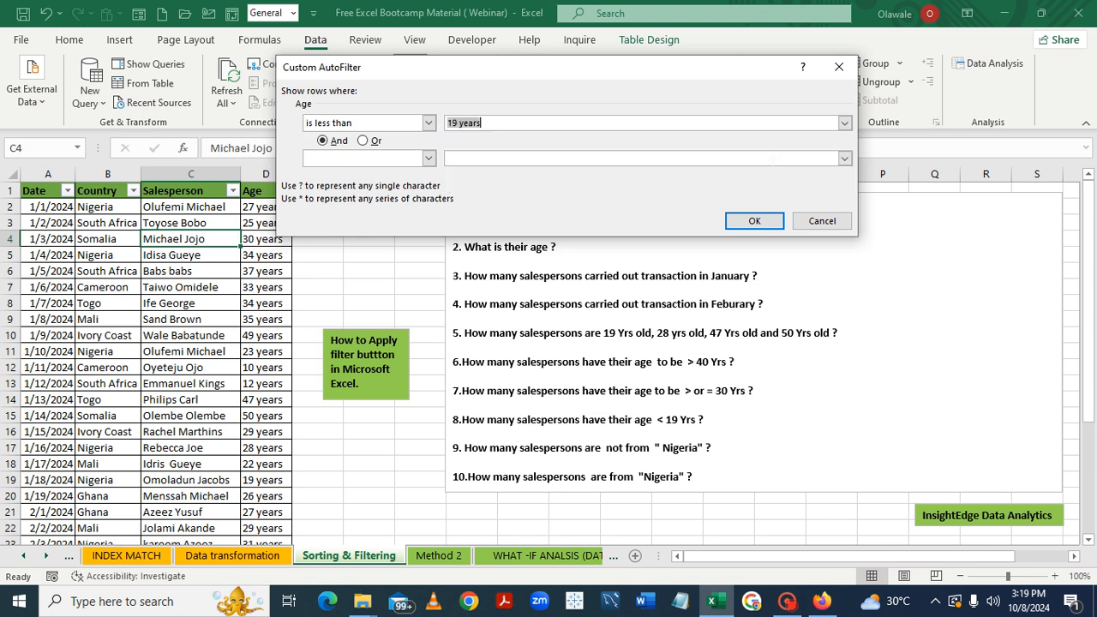
{"action": "left_click", "coordinate": [754, 222]}
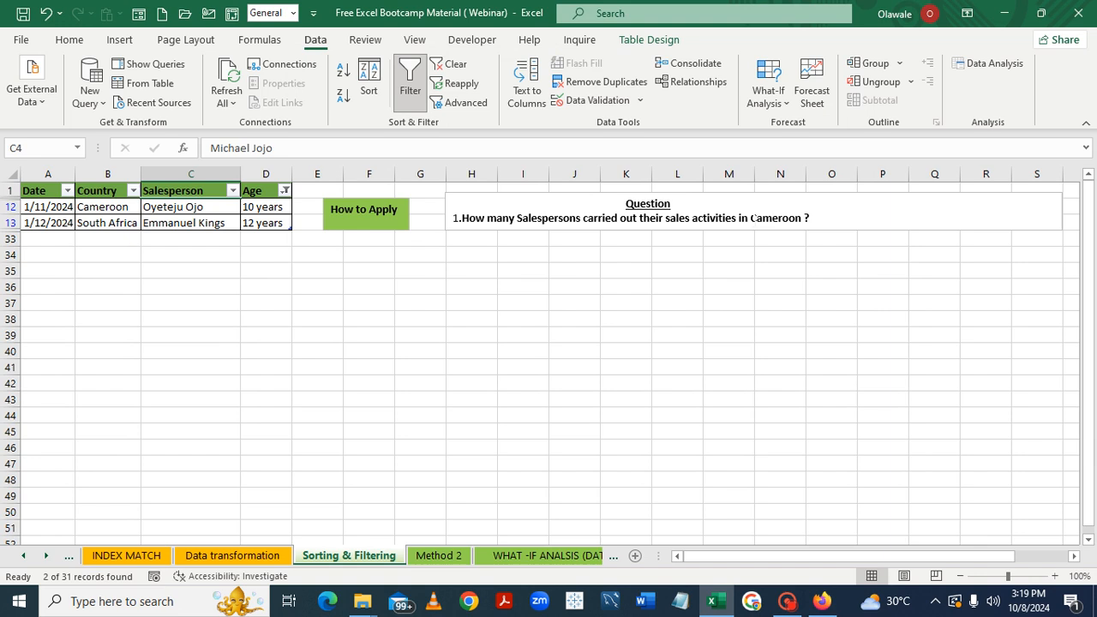
{"action": "left_click", "coordinate": [450, 67]}
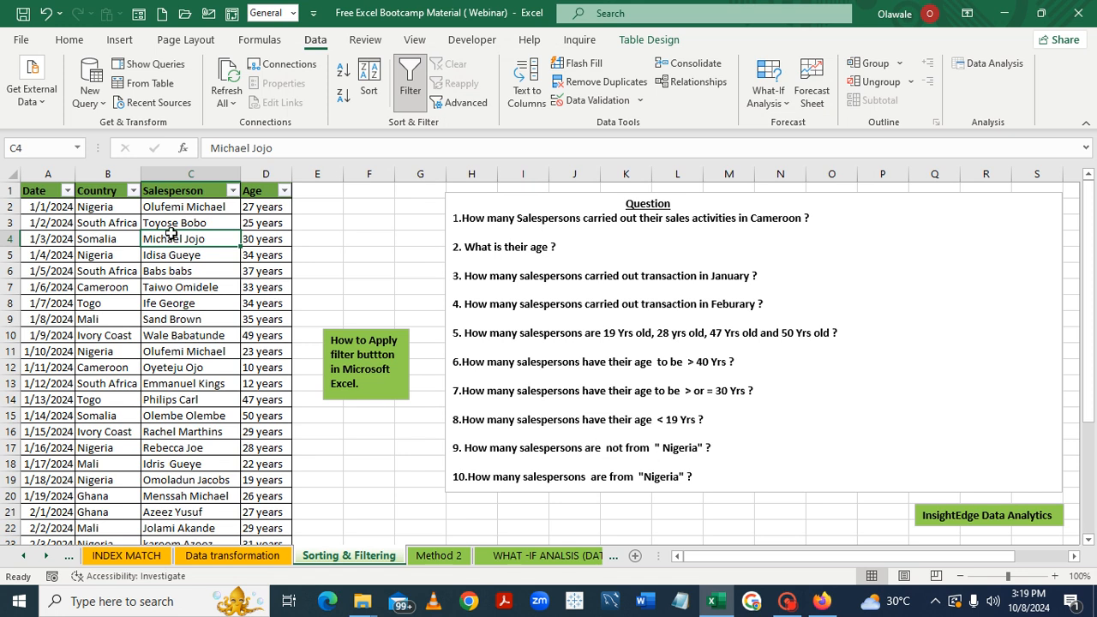
Filter the Country column with a custom condition of does not equal Nigeria
{"action": "left_click", "coordinate": [133, 191]}
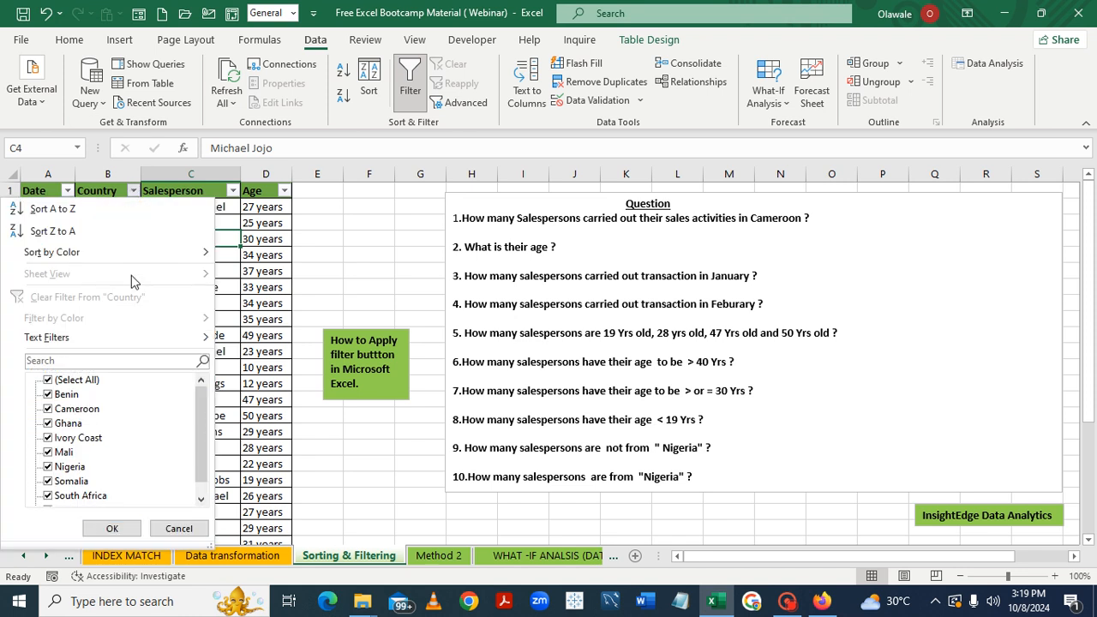
{"action": "mouse_move", "coordinate": [98, 346]}
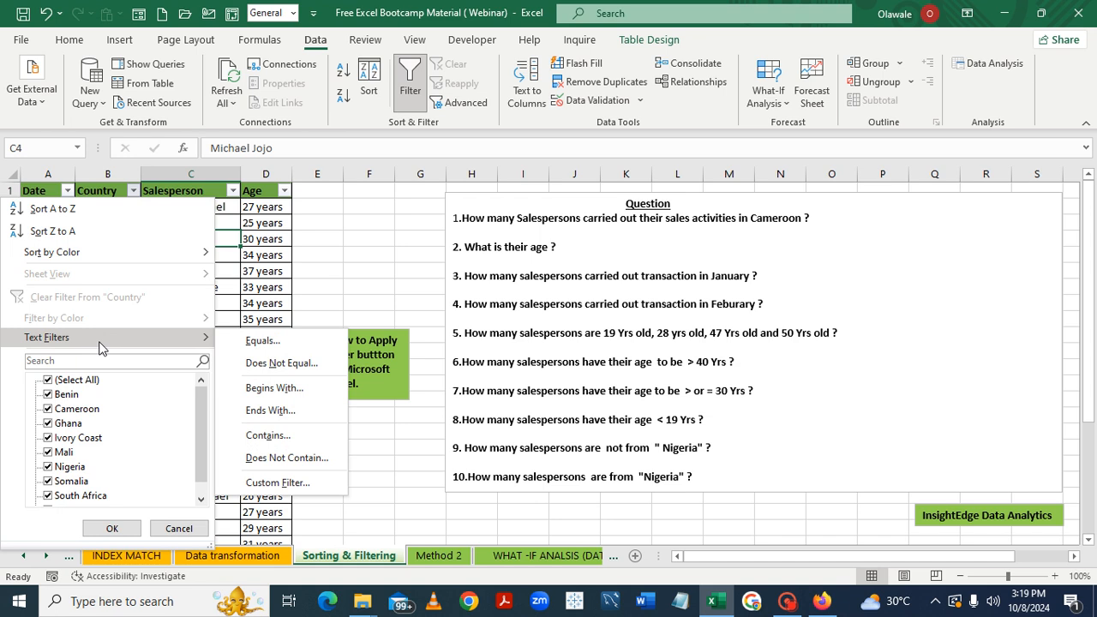
{"action": "left_click", "coordinate": [277, 482]}
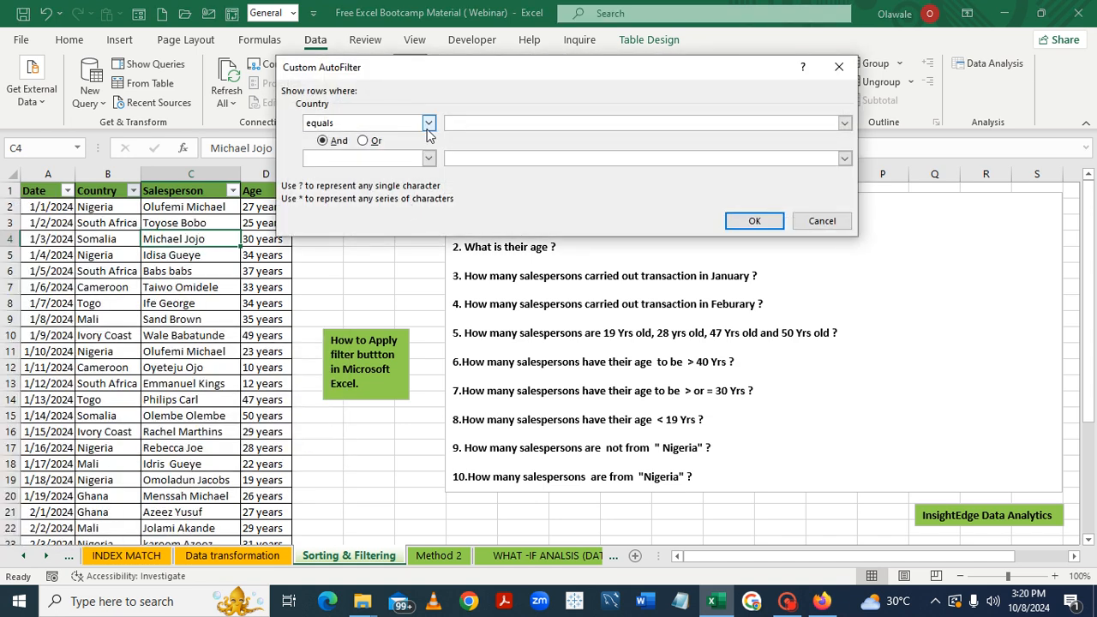
{"action": "left_click", "coordinate": [429, 124]}
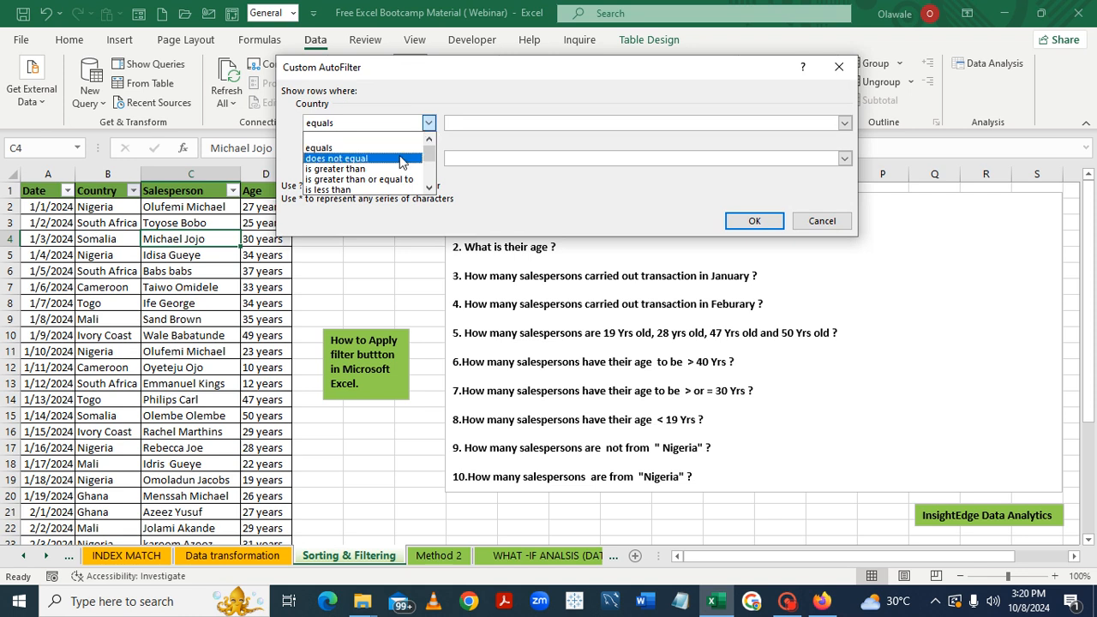
{"action": "left_click", "coordinate": [400, 159]}
{"action": "left_click", "coordinate": [845, 123]}
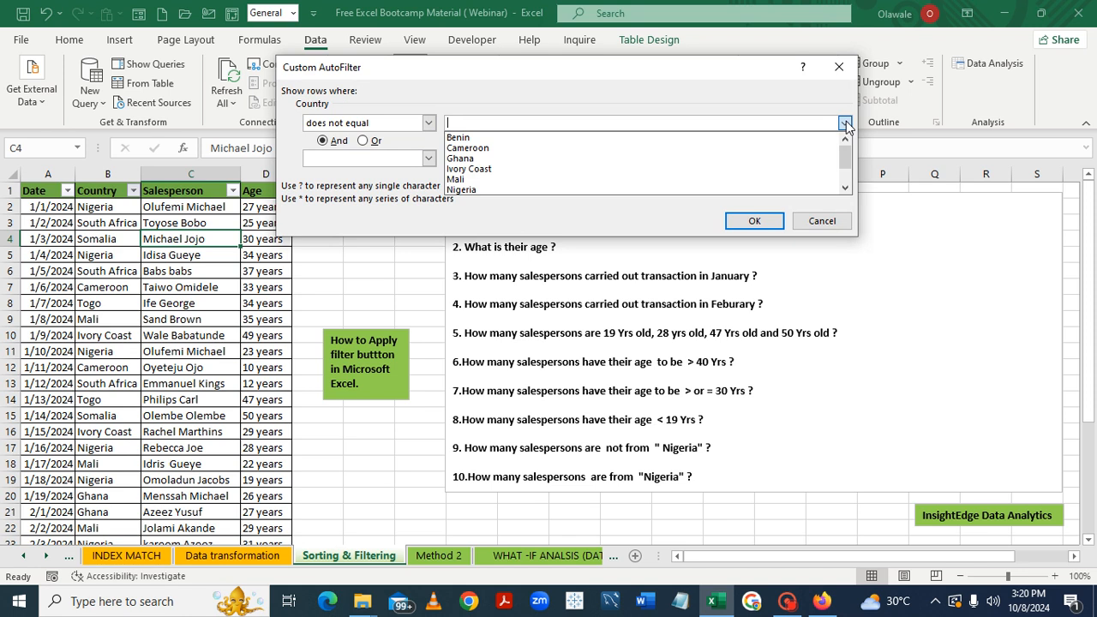
{"action": "left_click", "coordinate": [649, 189]}
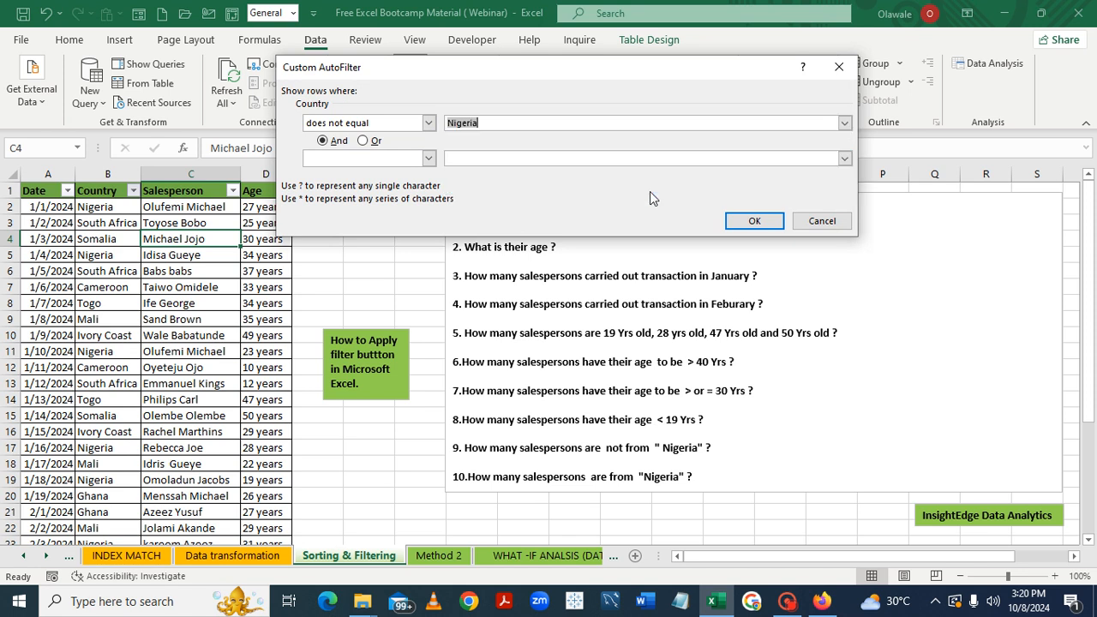
{"action": "left_click", "coordinate": [754, 221]}
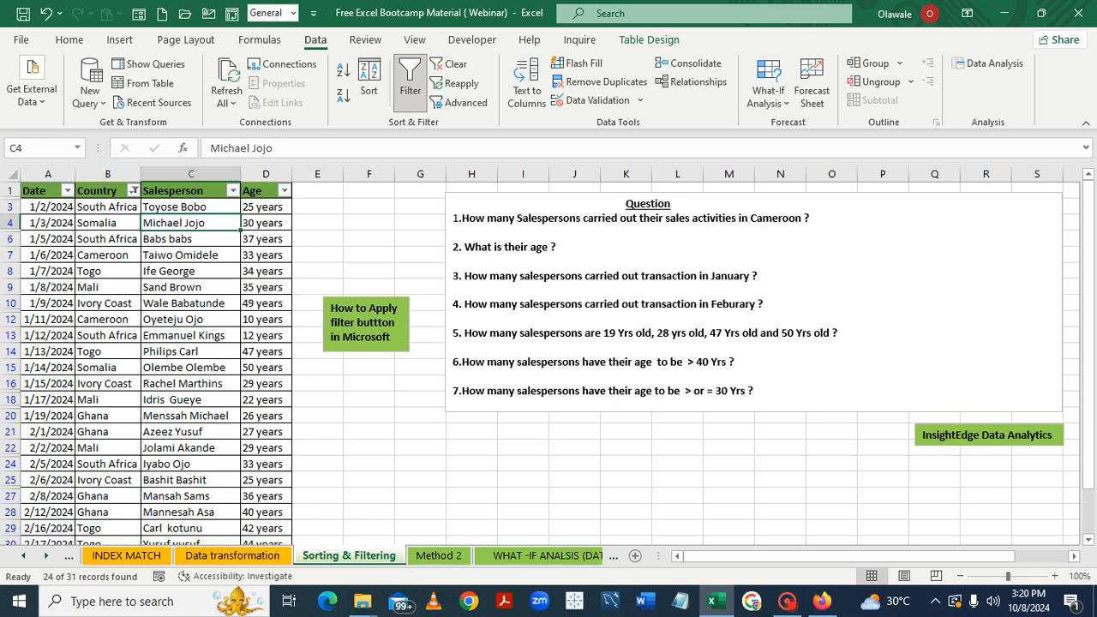
Go through the non-Nigerian salespersons one by one from row 32 up to the table header
{"action": "left_click", "coordinate": [1089, 541]}
{"action": "left_click", "coordinate": [1089, 541]}
{"action": "left_click", "coordinate": [1089, 541]}
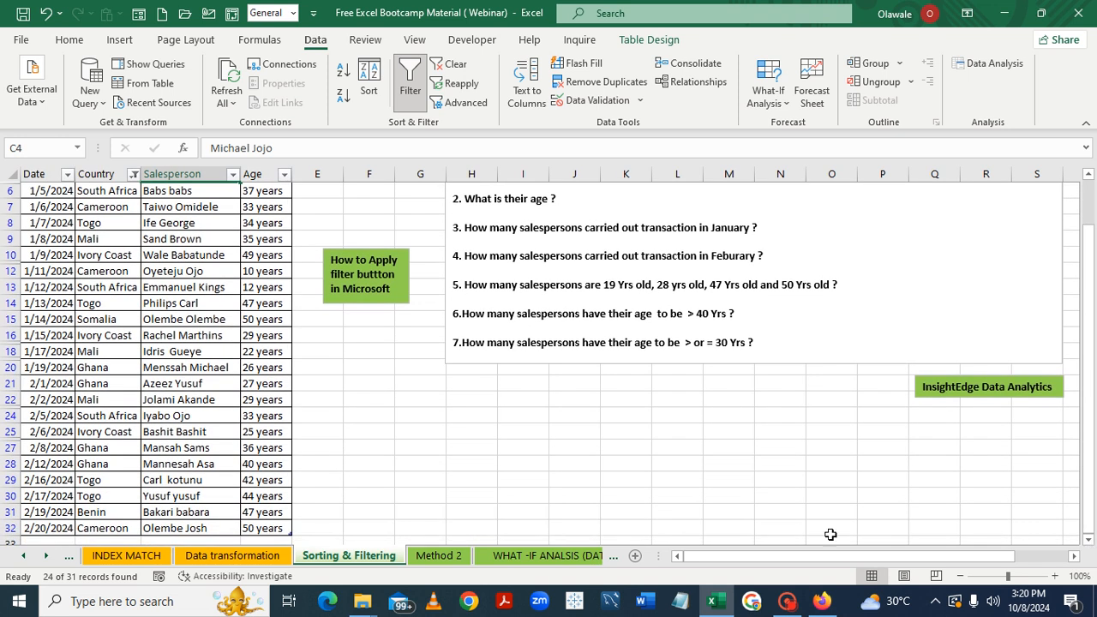
{"action": "left_click", "coordinate": [171, 531]}
{"action": "key", "text": "Up"}
{"action": "key", "text": "Up"}
{"action": "key", "text": "Up"}
{"action": "key", "text": "Up"}
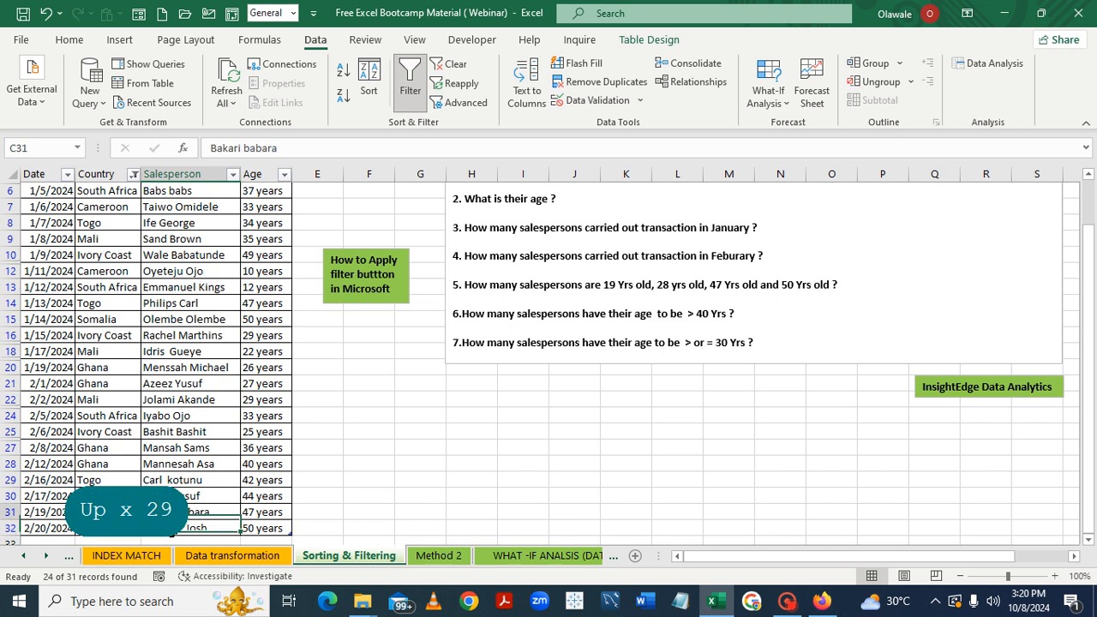
{"action": "key", "text": "Up"}
{"action": "key", "text": "Up"}
{"action": "key", "text": "Up"}
{"action": "key", "text": "Up"}
{"action": "key", "text": "Up"}
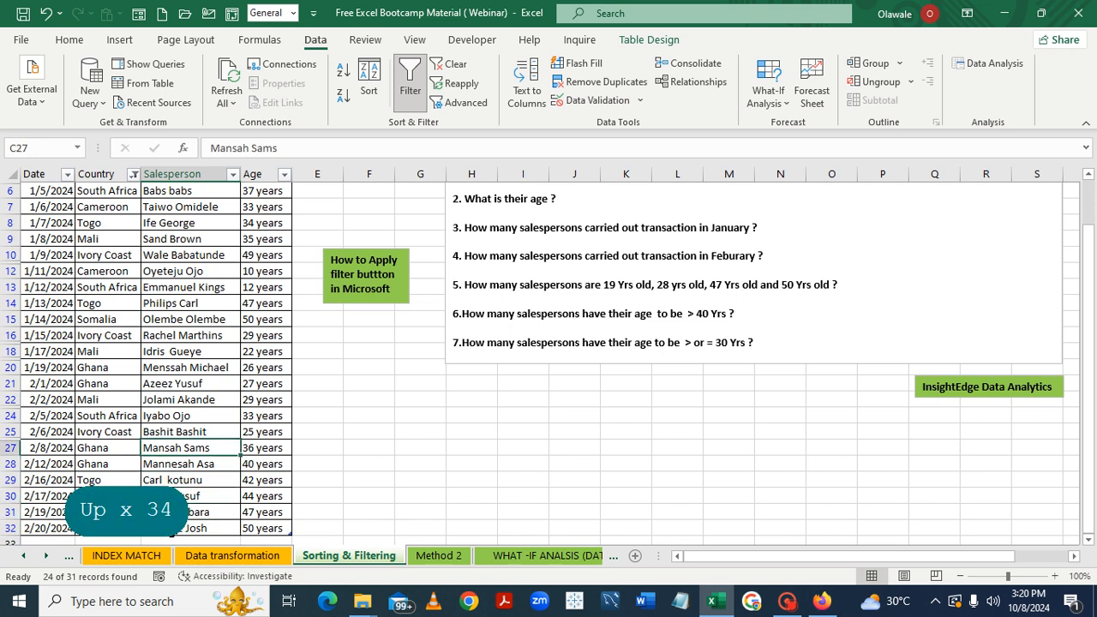
{"action": "key", "text": "Up"}
{"action": "key", "text": "Up"}
{"action": "key", "text": "Up"}
{"action": "key", "text": "Up"}
{"action": "key", "text": "Up"}
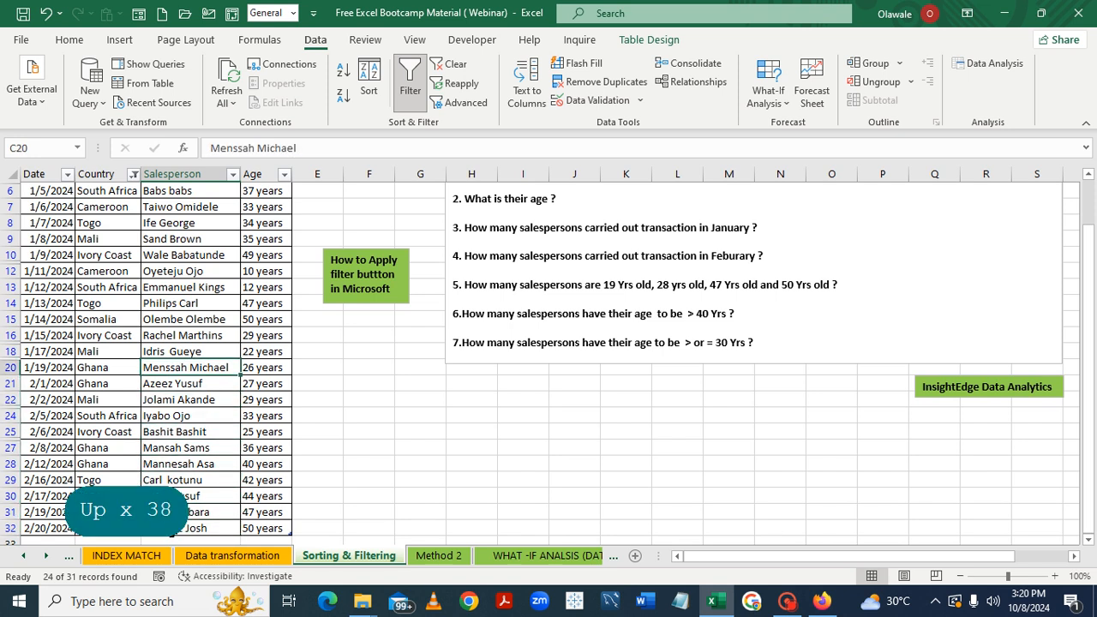
{"action": "key", "text": "Up"}
{"action": "key", "text": "Up"}
{"action": "key", "text": "Up"}
{"action": "key", "text": "Up"}
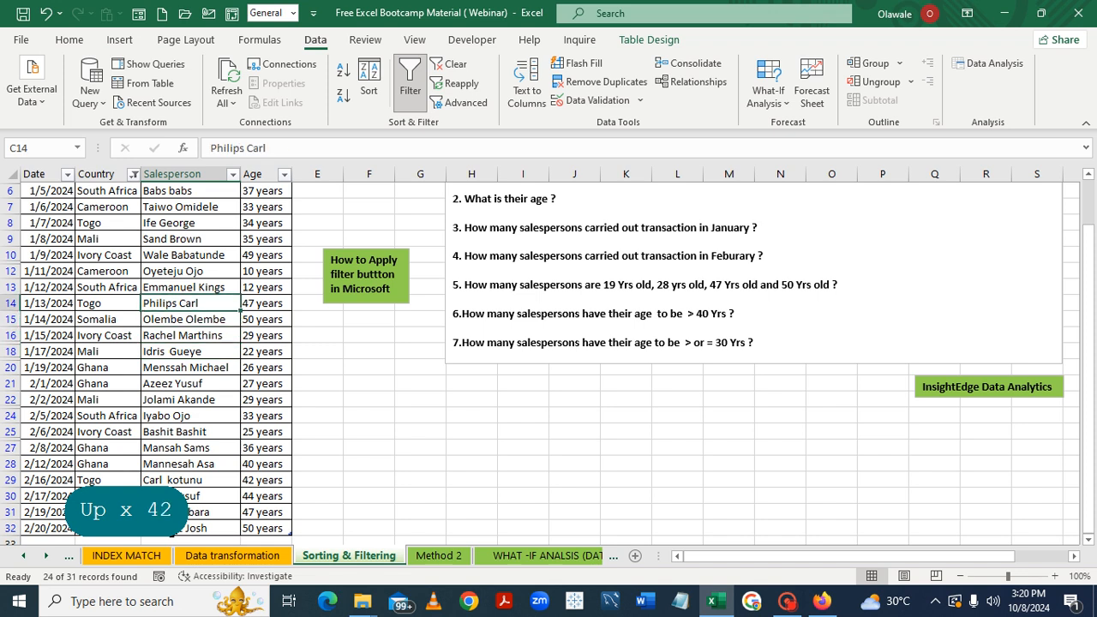
{"action": "key", "text": "Up"}
{"action": "key", "text": "Up"}
{"action": "key", "text": "Up"}
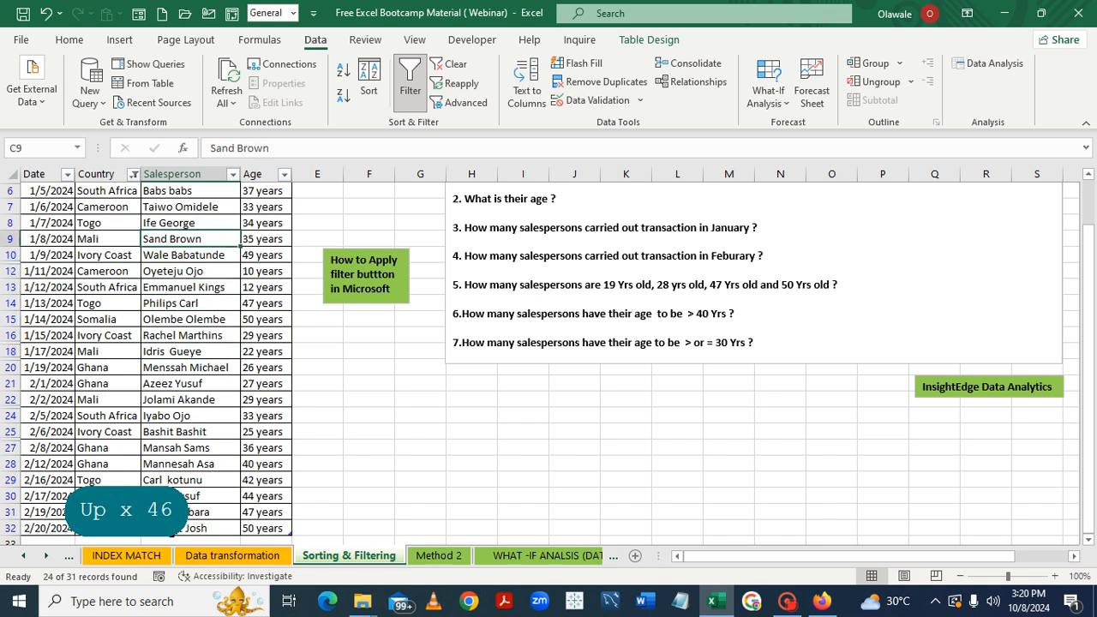
{"action": "key", "text": "Up"}
{"action": "key", "text": "Up"}
{"action": "key", "text": "Up"}
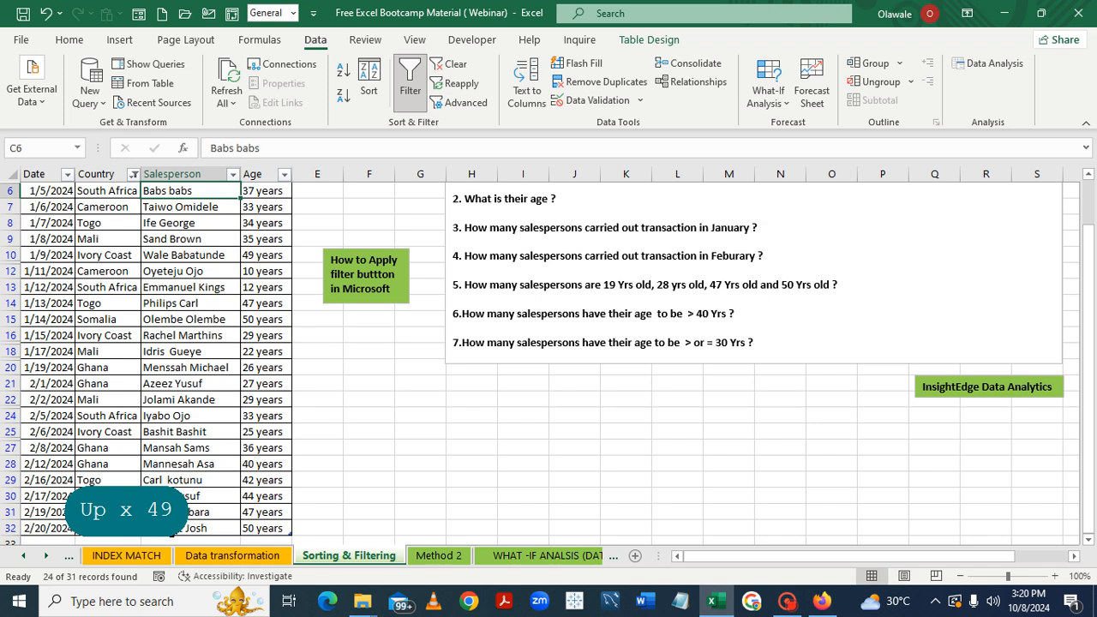
{"action": "key", "text": "Up"}
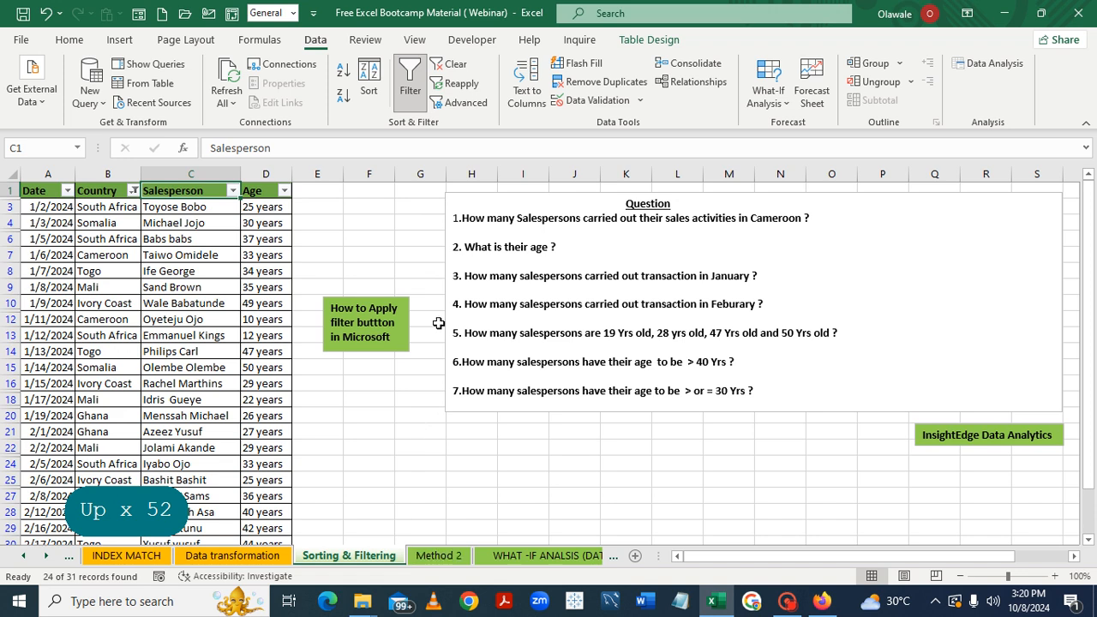
Clear the custom Country filter and filter the column again by excluding Nigeria from the list of values
{"action": "left_click", "coordinate": [449, 64]}
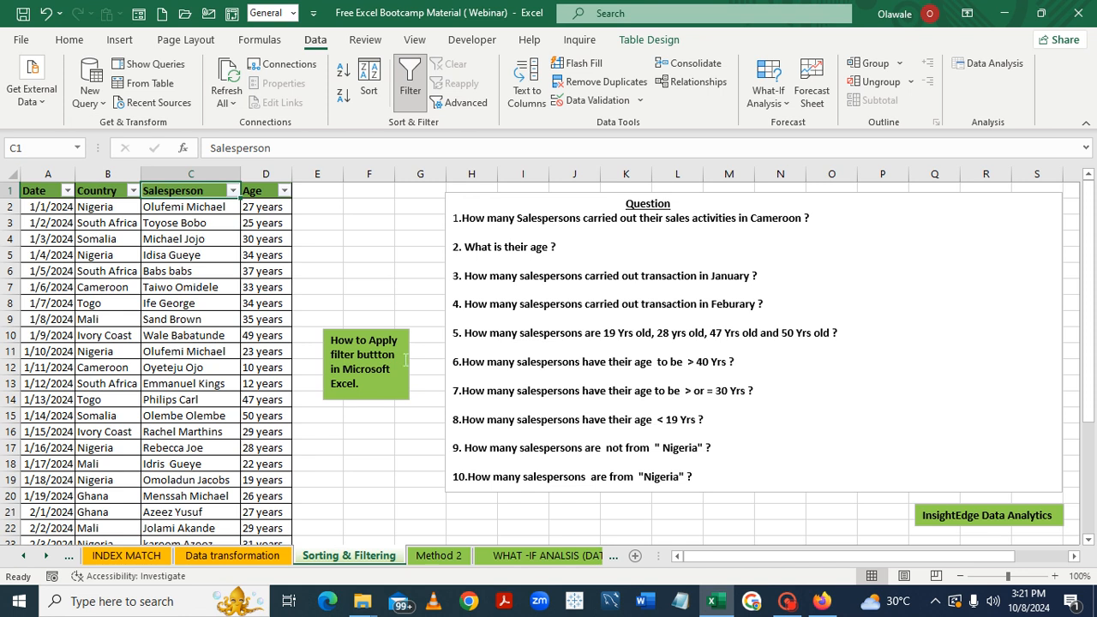
{"action": "left_click", "coordinate": [133, 190]}
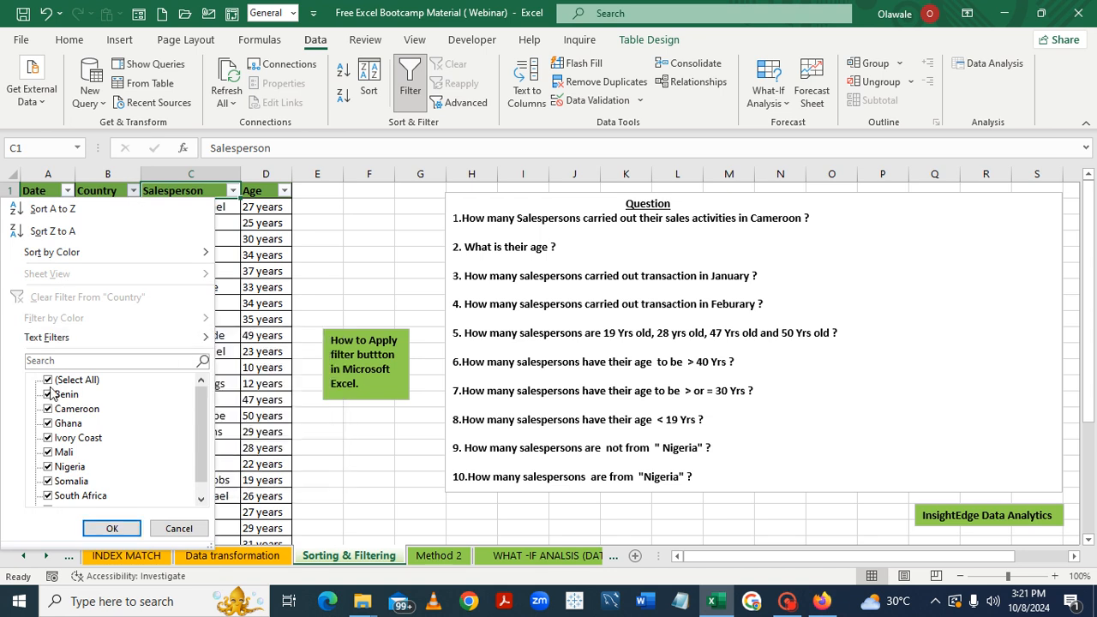
{"action": "left_click", "coordinate": [48, 468]}
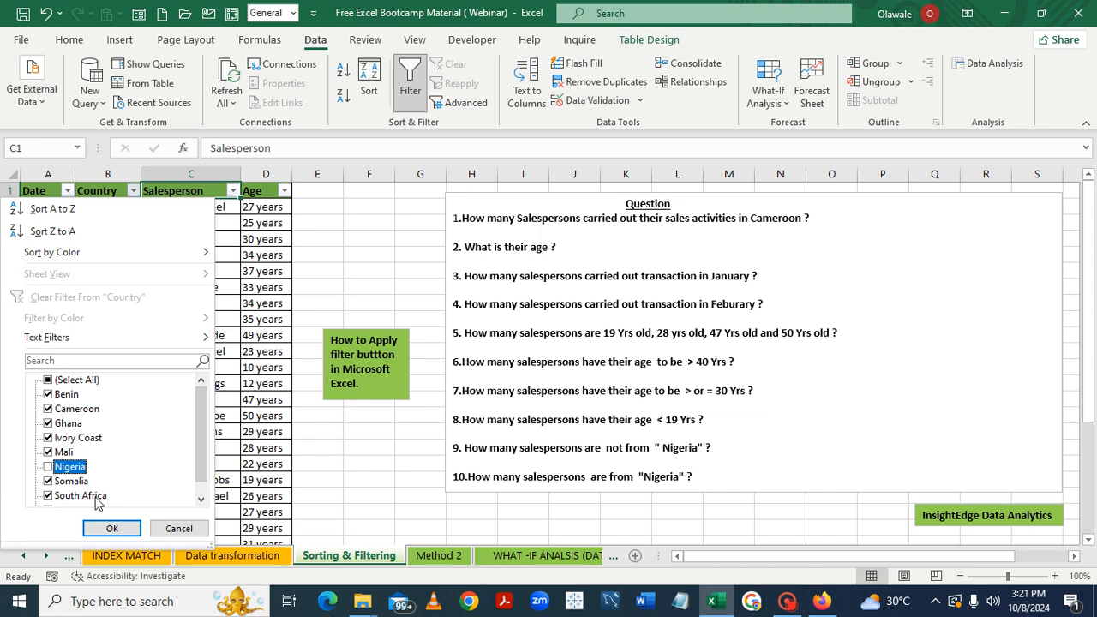
{"action": "left_click", "coordinate": [112, 528]}
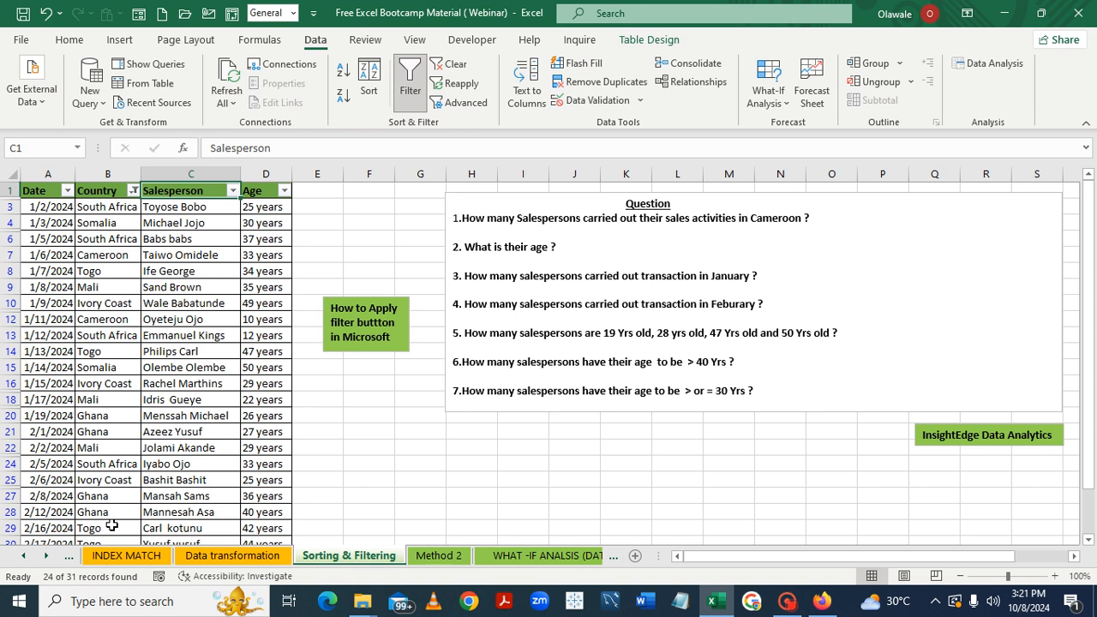
Clear the Country filter and apply a custom condition of equals Nigeria to the column
{"action": "left_click", "coordinate": [133, 194]}
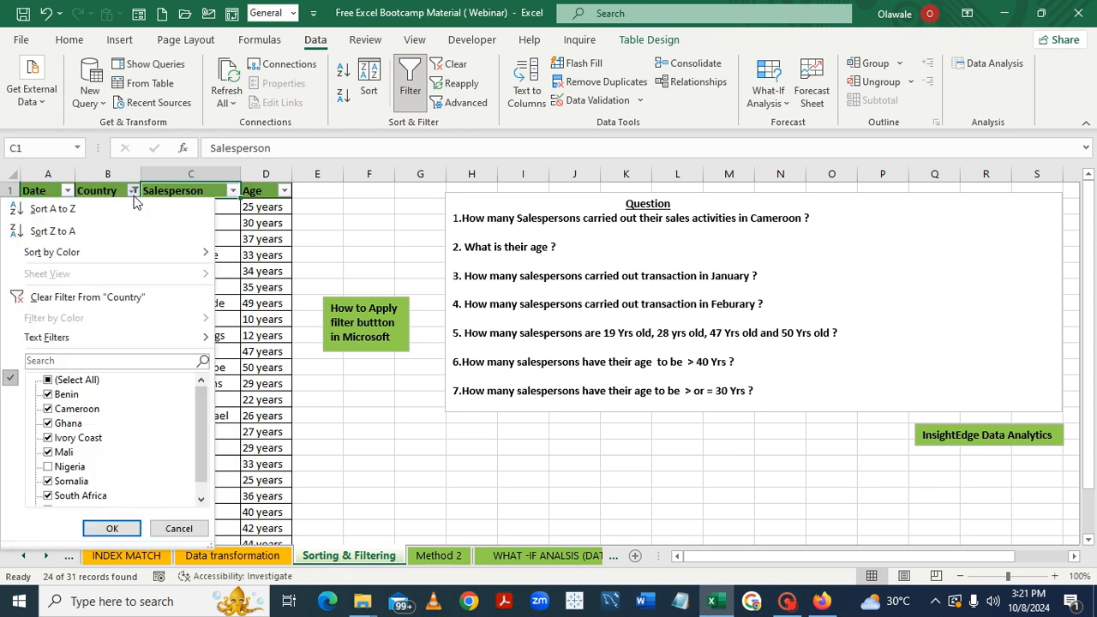
{"action": "left_click", "coordinate": [24, 297]}
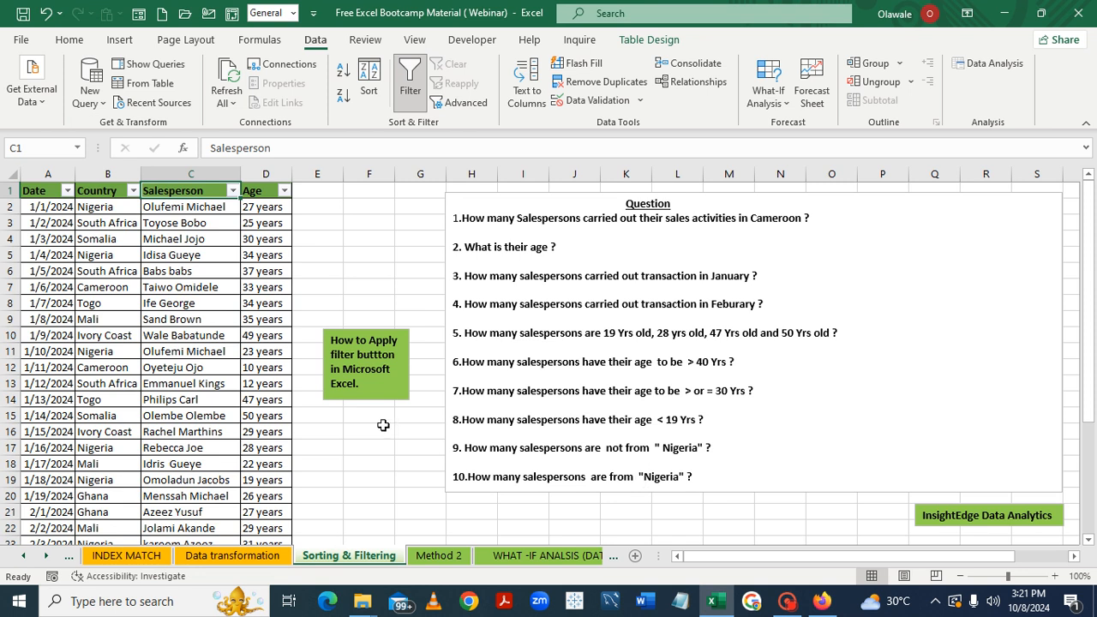
{"action": "left_click", "coordinate": [132, 191]}
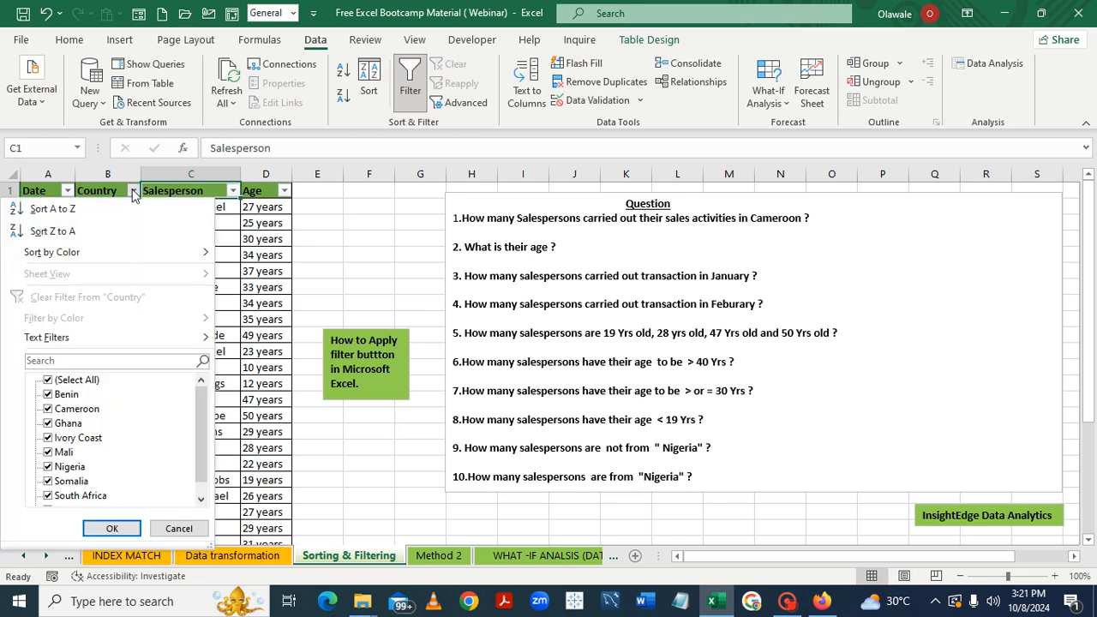
{"action": "mouse_move", "coordinate": [130, 343]}
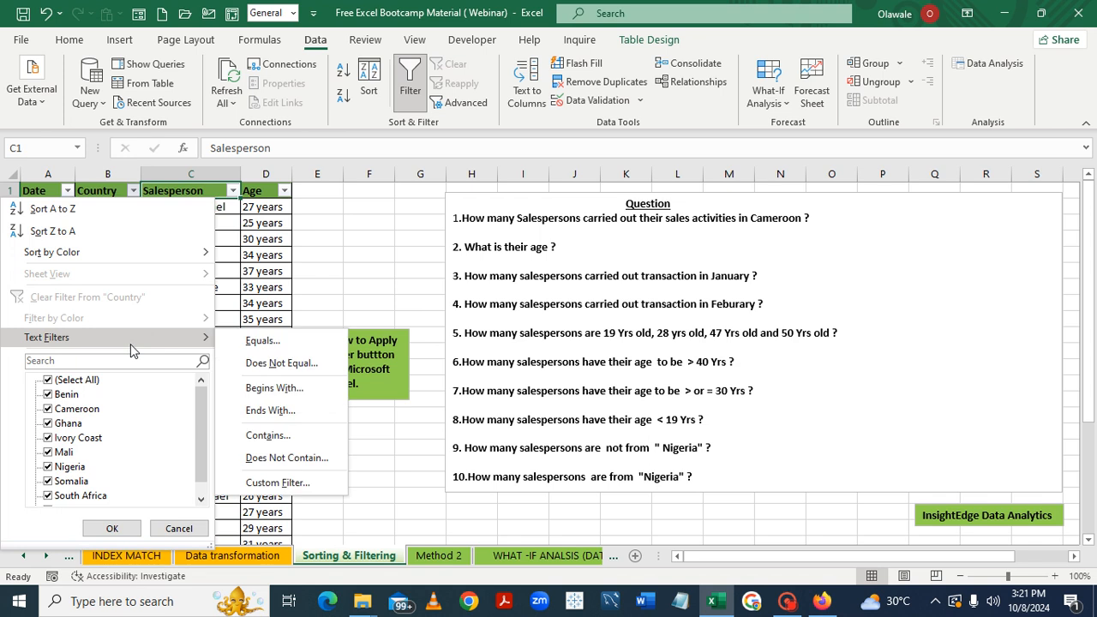
{"action": "left_click", "coordinate": [288, 483]}
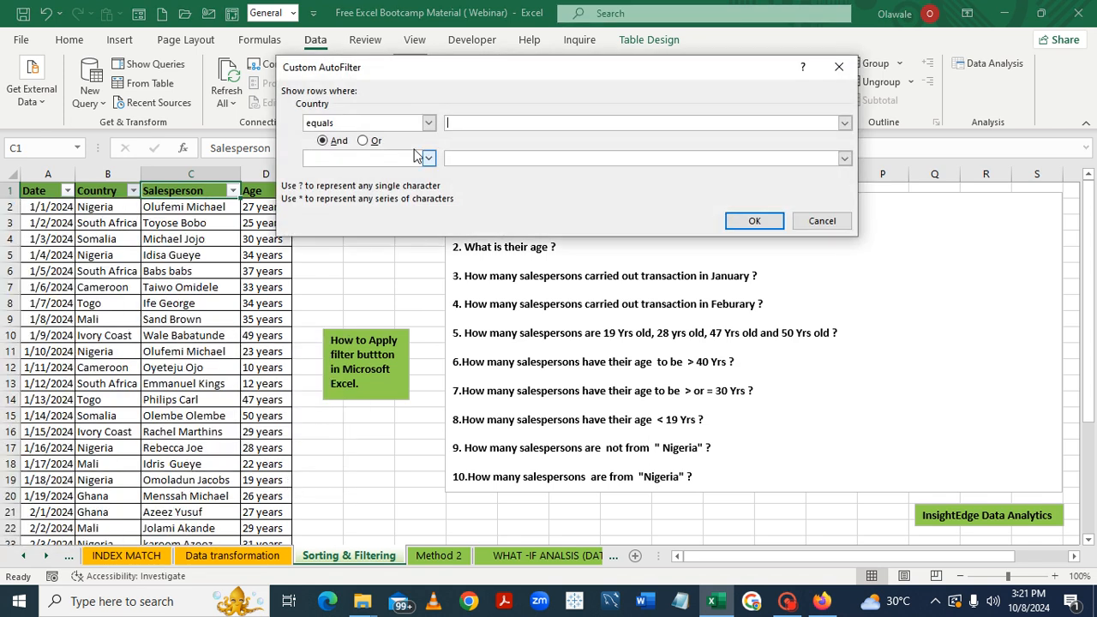
{"action": "left_click", "coordinate": [428, 123]}
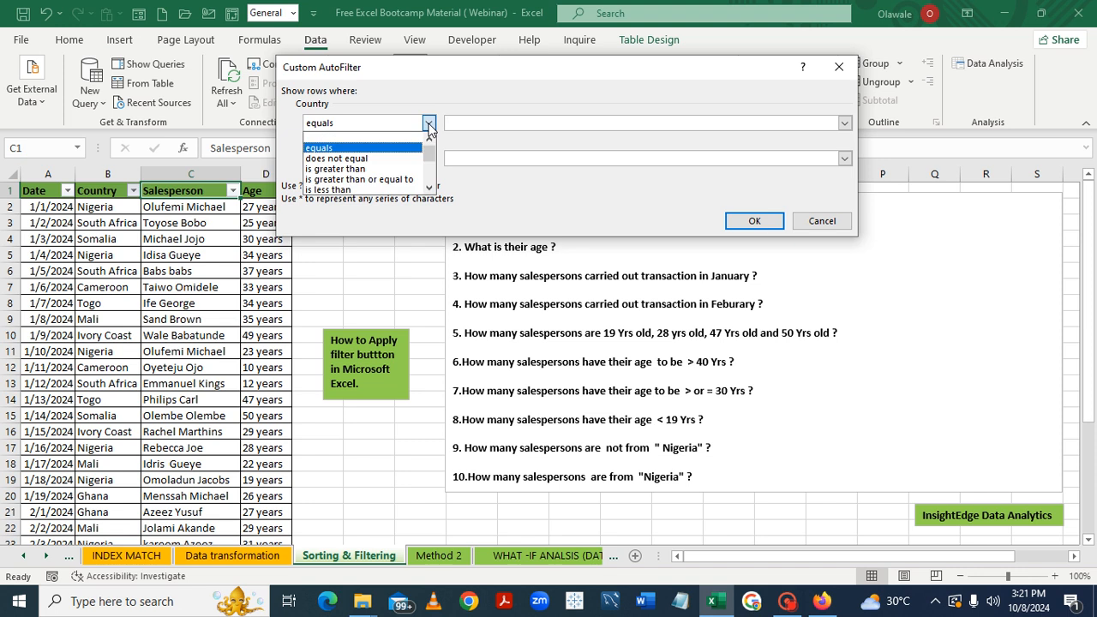
{"action": "left_click", "coordinate": [391, 149]}
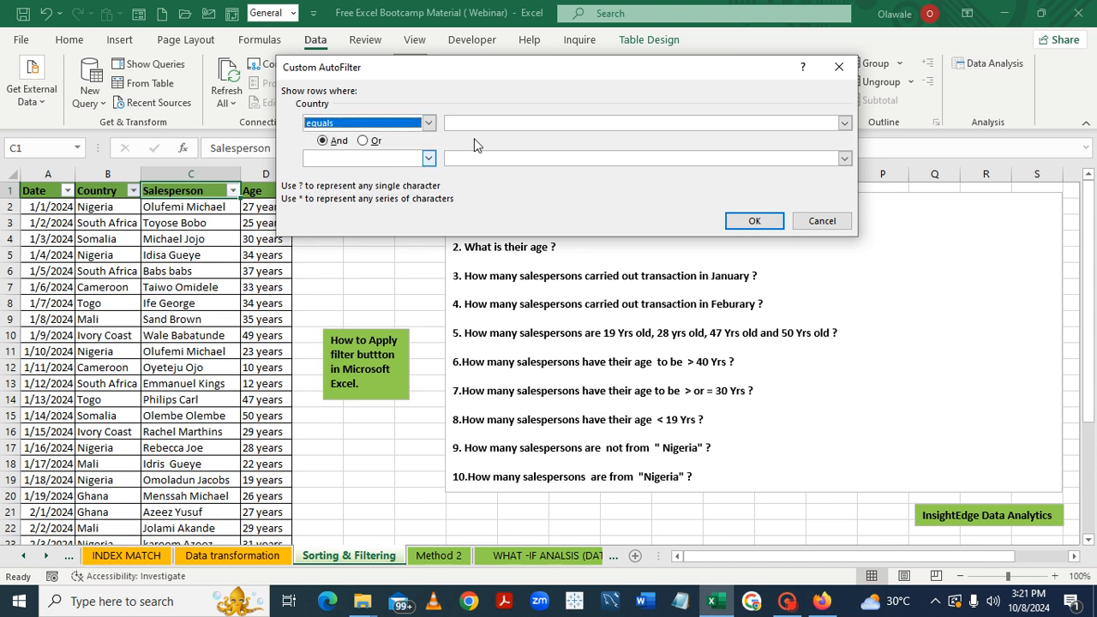
{"action": "left_click", "coordinate": [844, 123]}
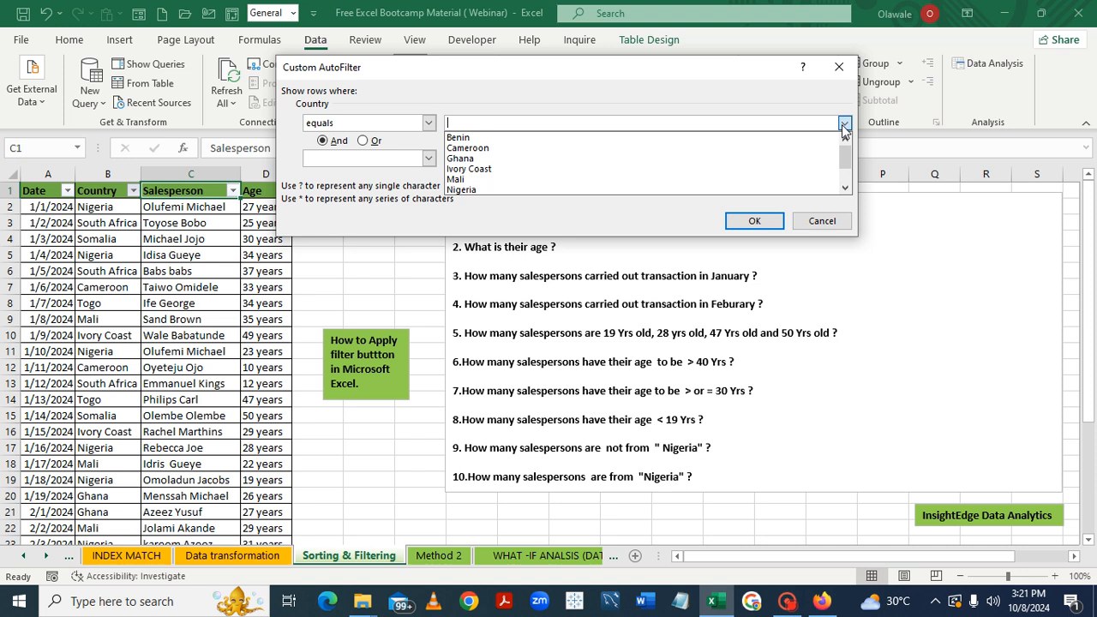
{"action": "left_click", "coordinate": [684, 190]}
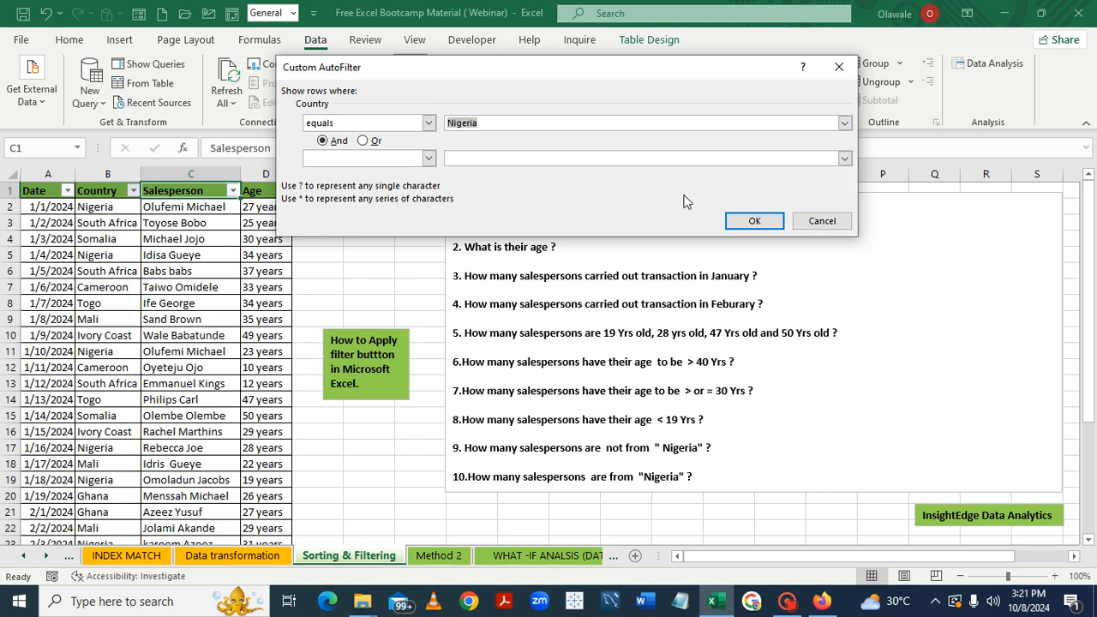
{"action": "left_click", "coordinate": [754, 221]}
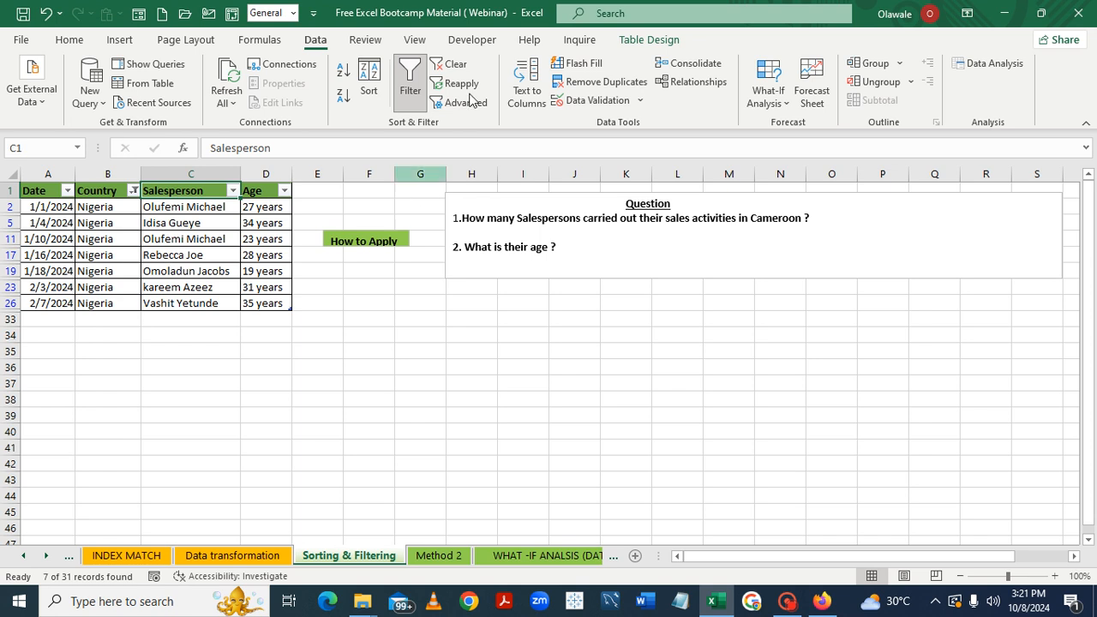
Clear the Country filter and remove the filter buttons from the salesperson table's headers
{"action": "left_click", "coordinate": [447, 67]}
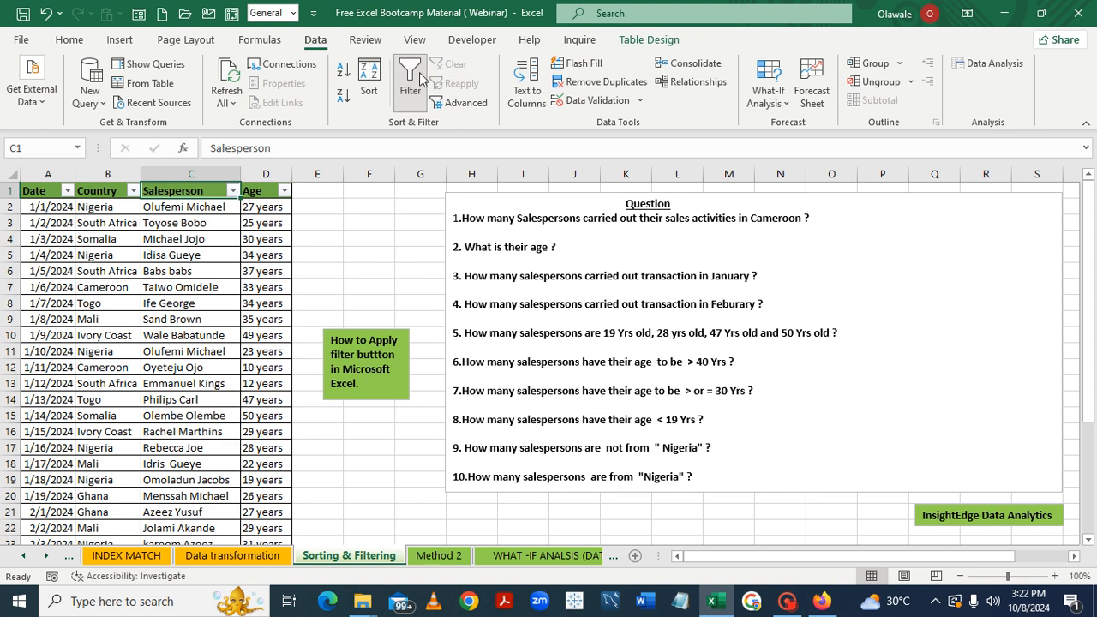
{"action": "left_click", "coordinate": [410, 78]}
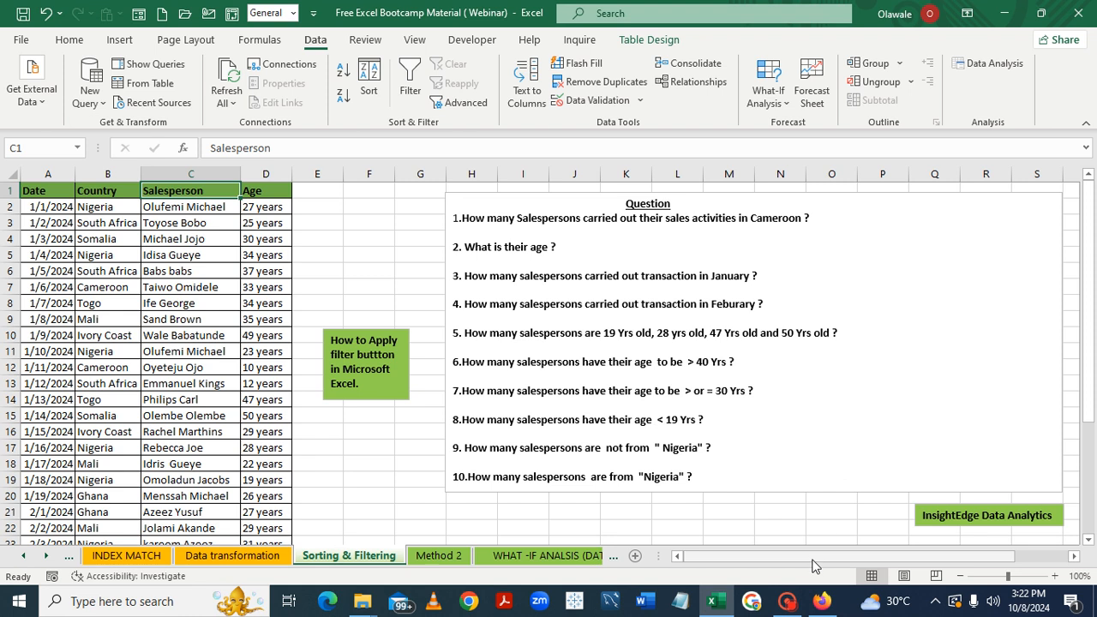
{"action": "mouse_move", "coordinate": [787, 600]}
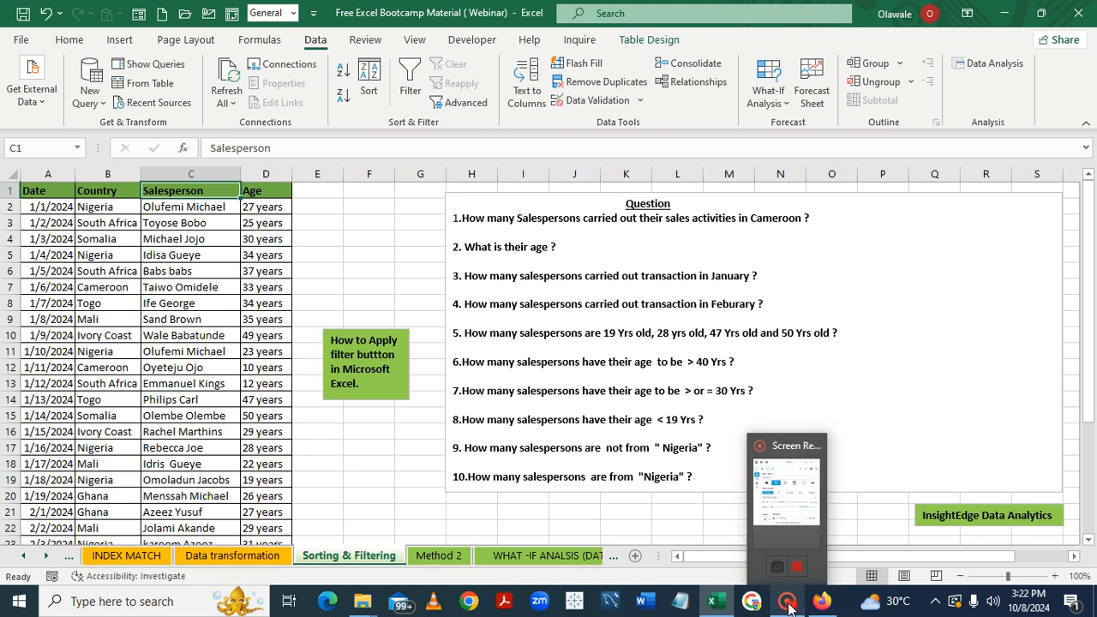